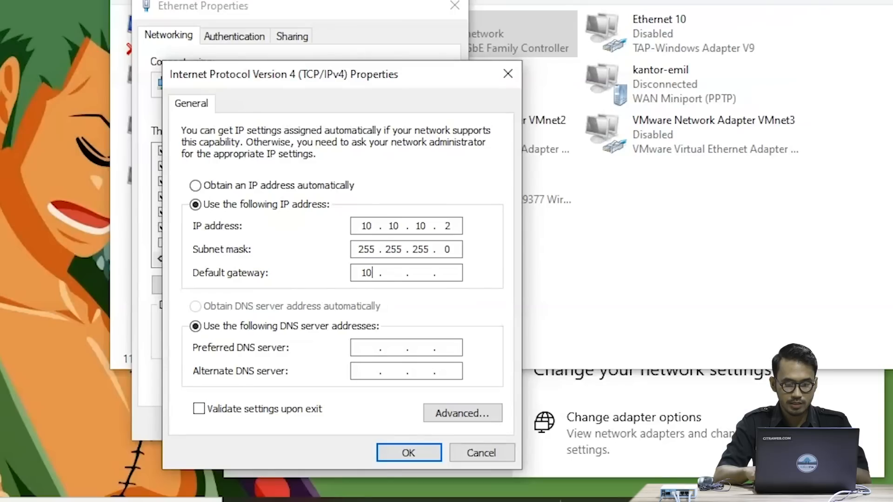
- Set the Ethernet adapter's default gateway and preferred DNS server to 10.10.10.1, save the properties and close Network Connections
key("Tab")
key("Tab")
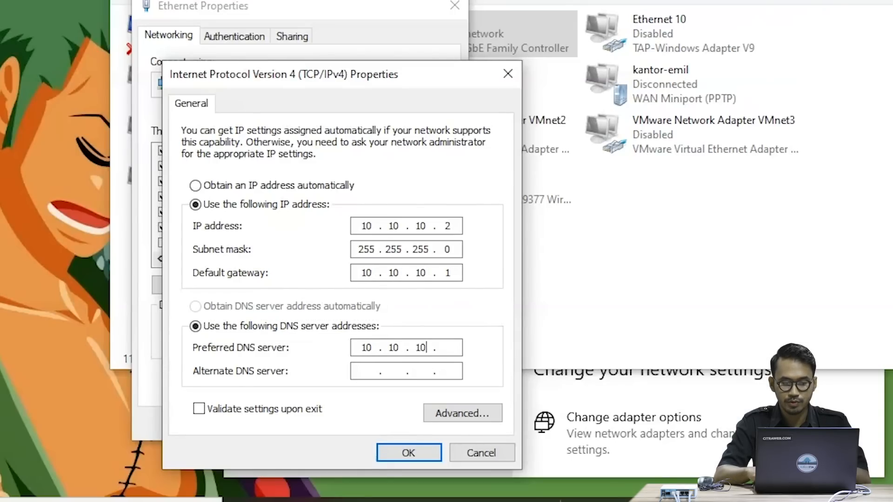
type("10.10.10.1")
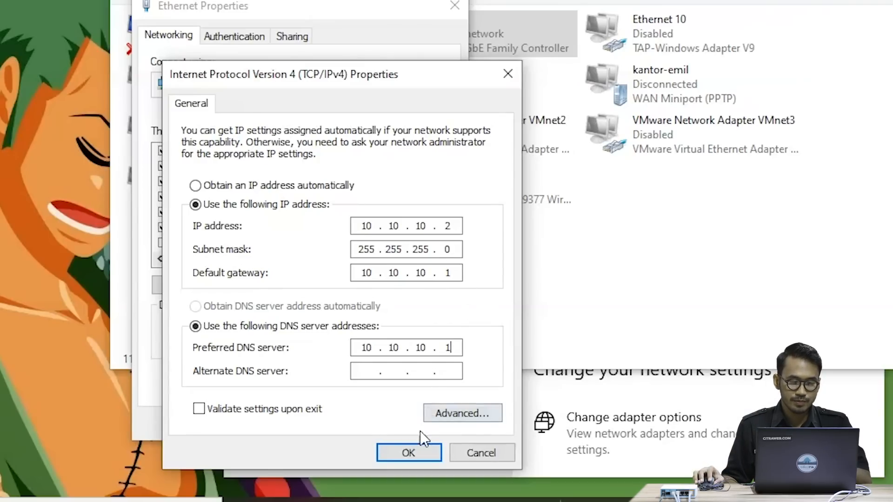
left_click(412, 442)
left_click(359, 423)
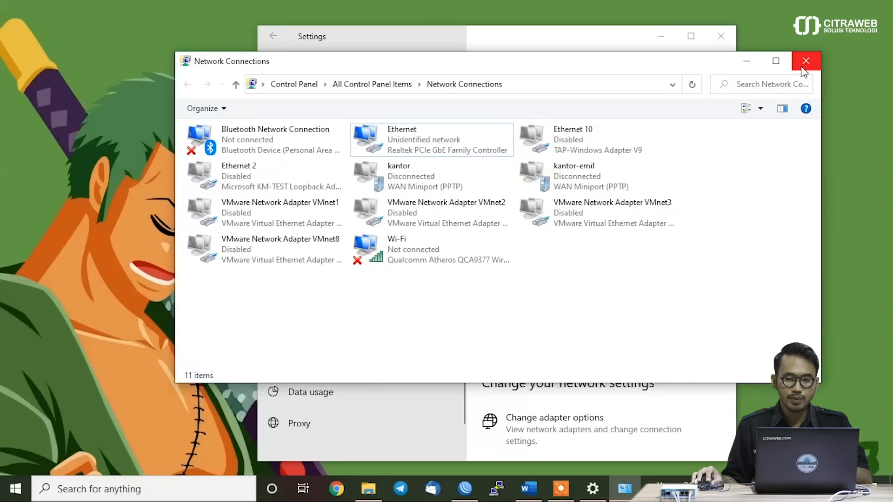
left_click(803, 63)
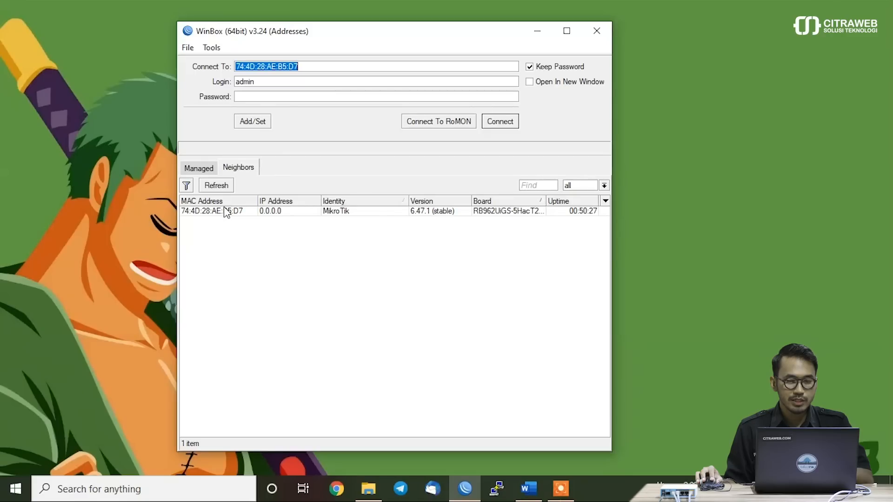
- In WinBox, connect to the discovered MikroTik neighbor as admin and open the router's IP address list
left_click(224, 209)
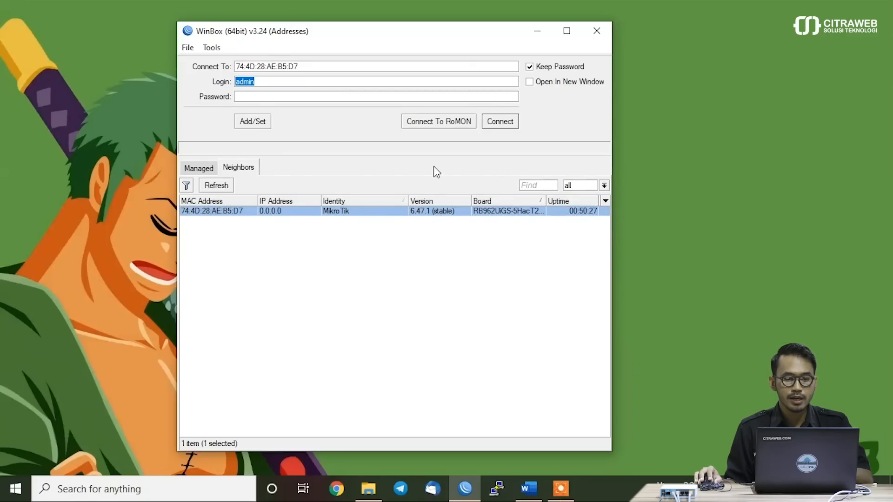
left_click(500, 121)
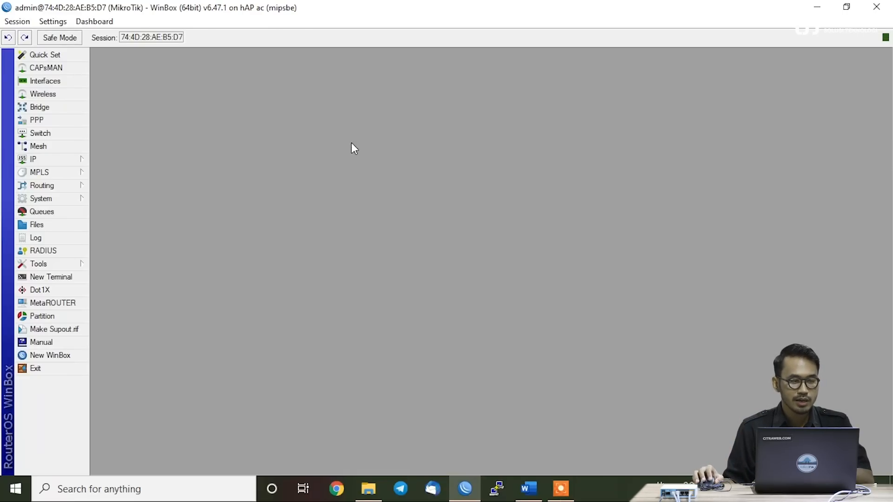
left_click(76, 160)
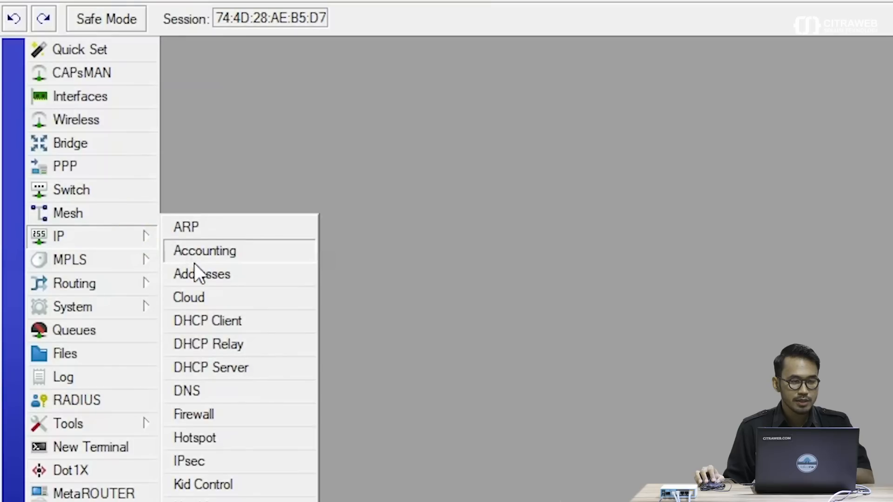
left_click(196, 274)
- Add the IP address 192.168.1.2/24 on interface ether1
left_click(188, 91)
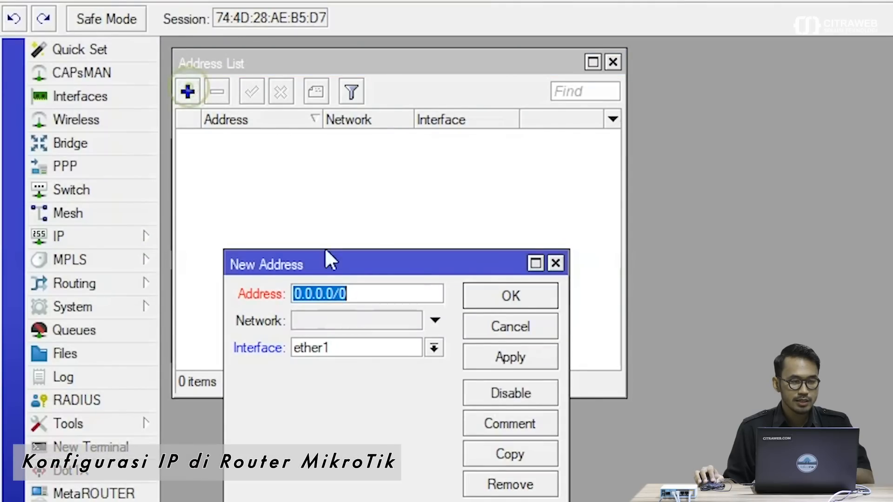
left_click_drag(328, 264, 293, 185)
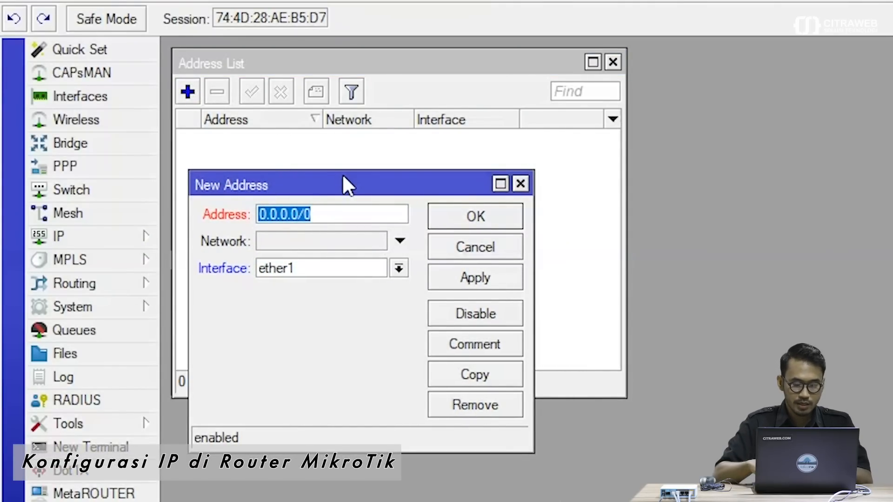
type("192.168.")
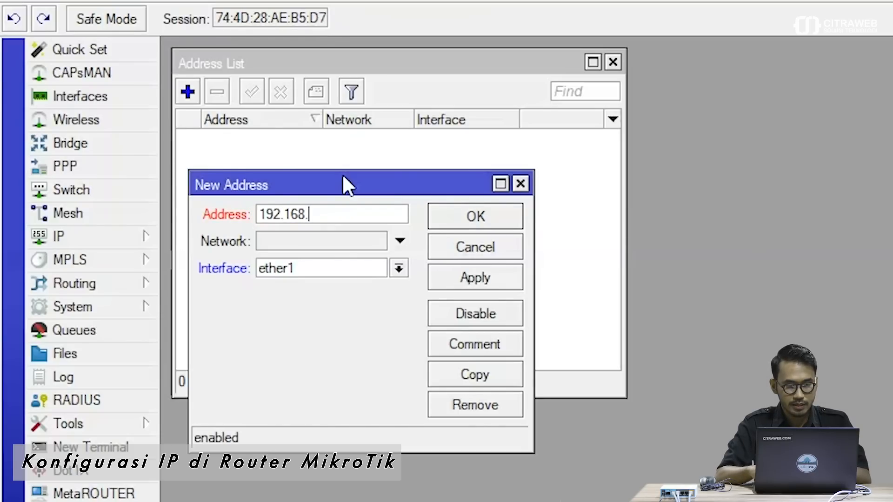
type("1.2/24")
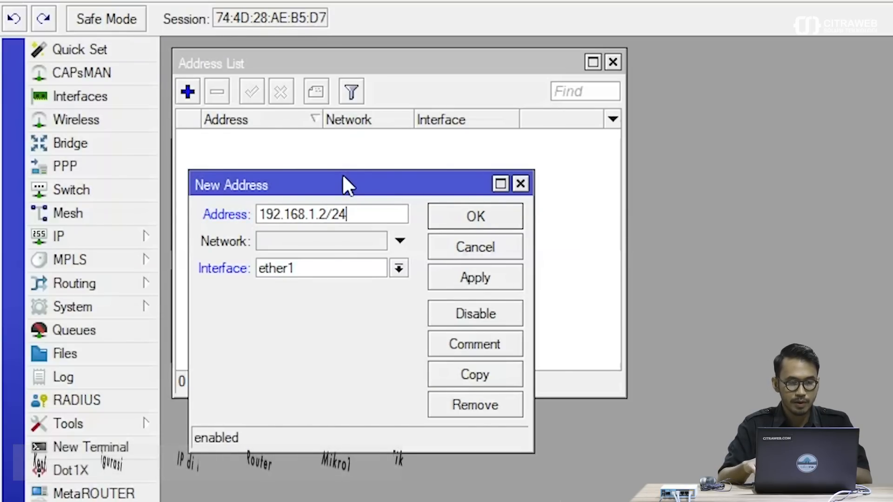
left_click(465, 211)
- Add the IP address 172.16.1.2/24 on interface ether2
left_click(188, 92)
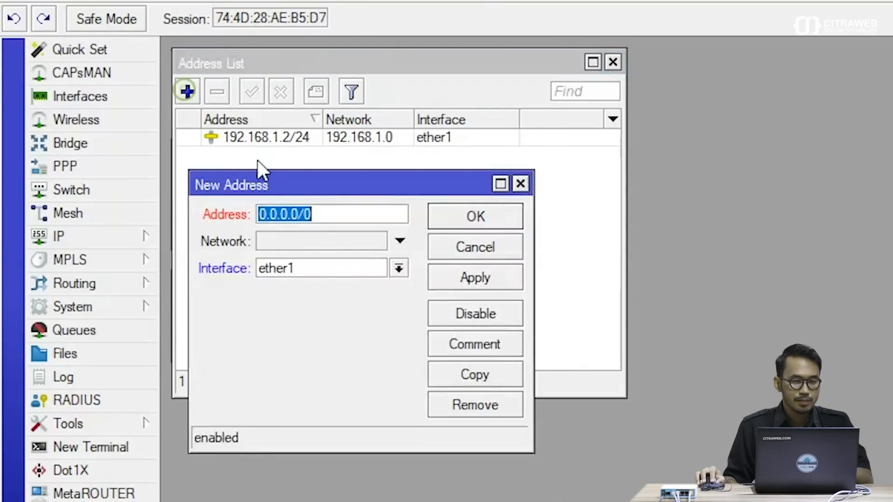
left_click_drag(264, 183, 263, 197)
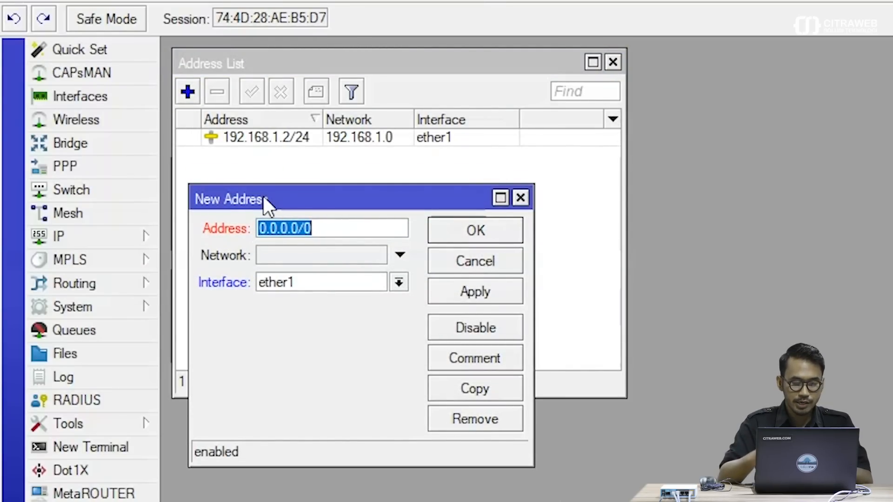
type("172.1")
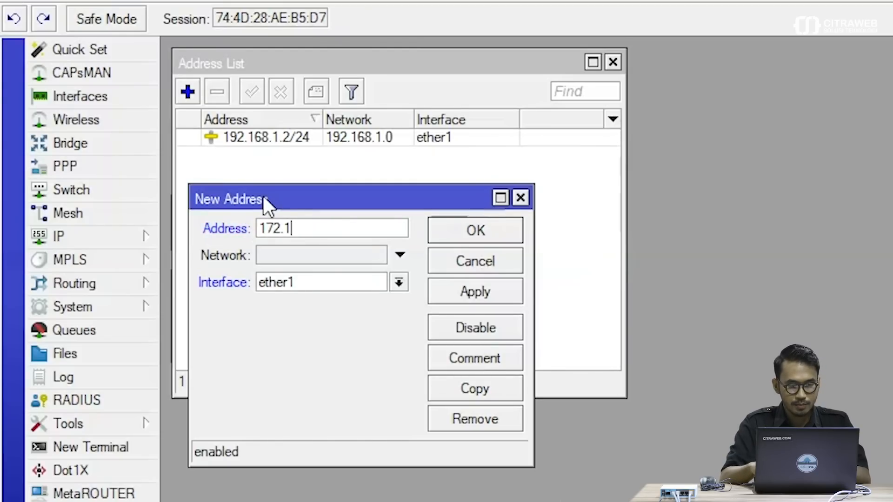
type("6.1.2")
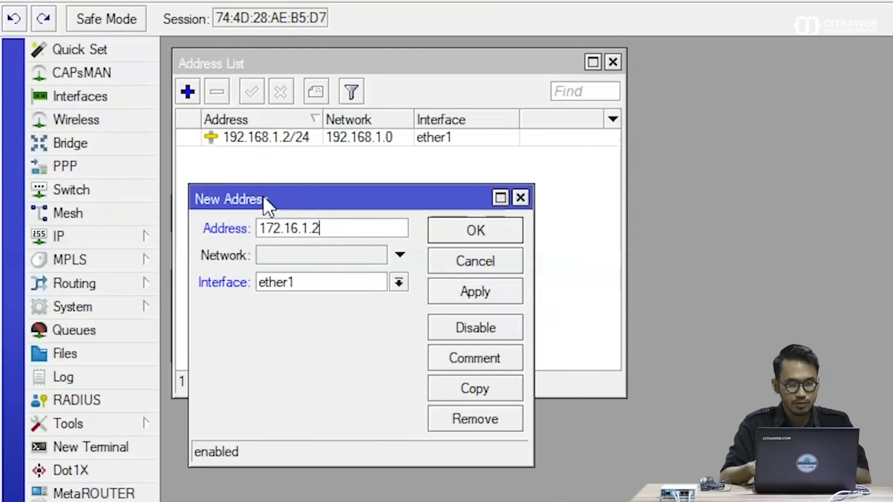
type("/24")
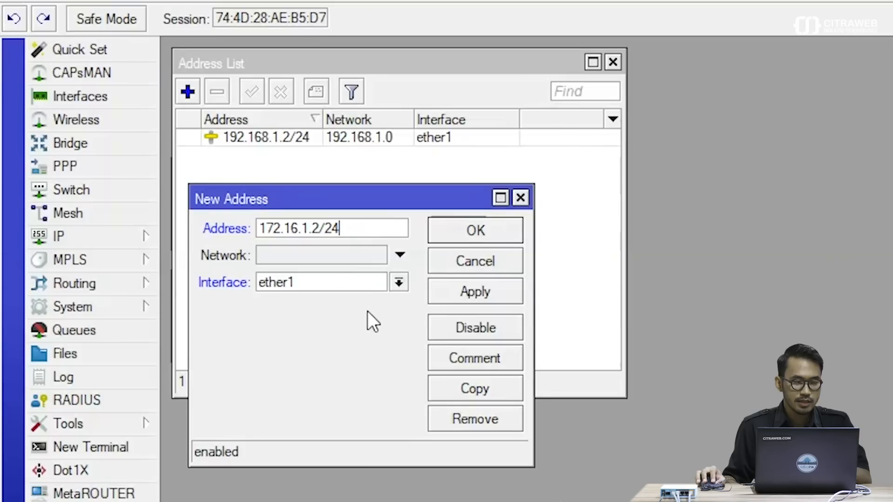
left_click(352, 284)
left_click(351, 318)
left_click(455, 292)
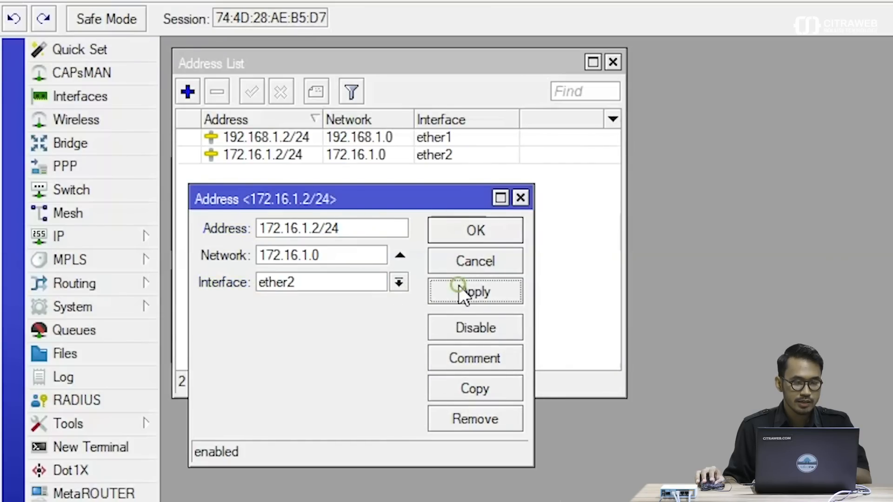
left_click(465, 230)
- Add the IP address 10.10.10.1/24 on interface ether5
left_click(190, 90)
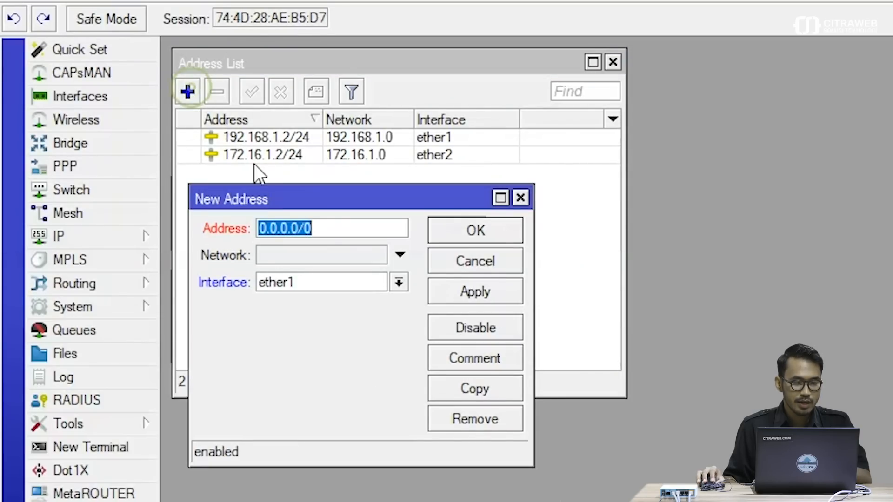
left_click_drag(260, 202, 254, 214)
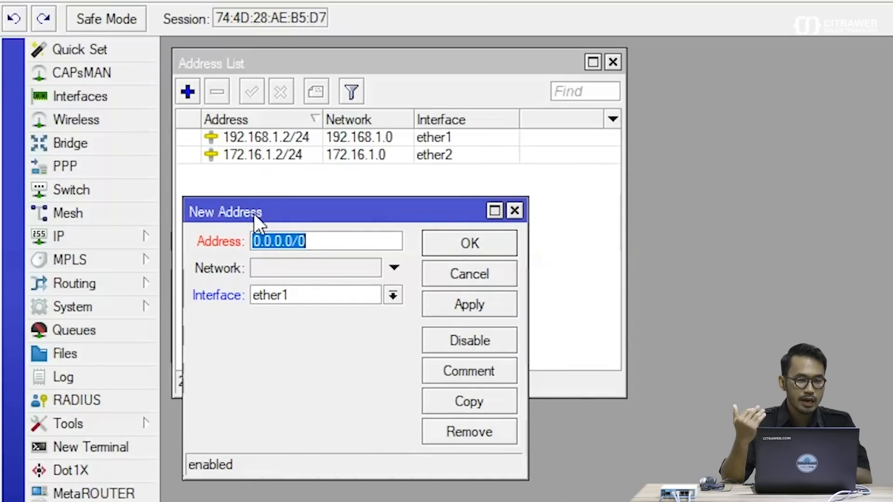
type("1")
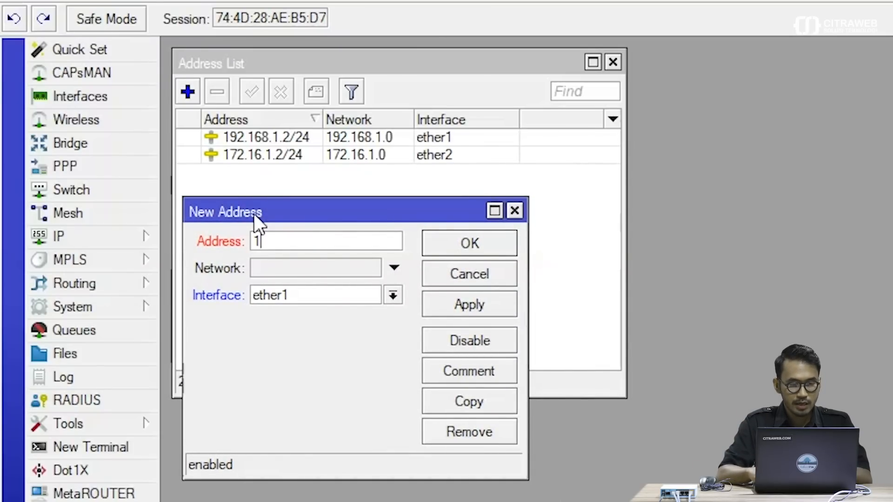
type("0.10.10.")
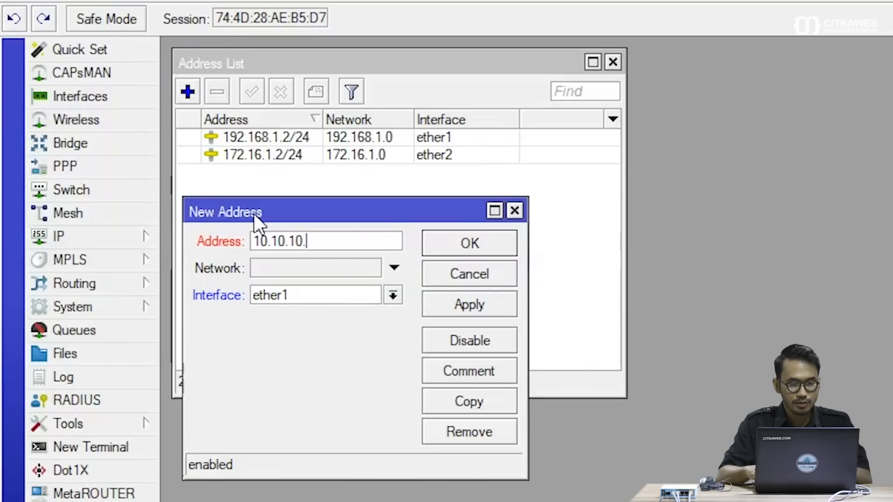
type("1/24")
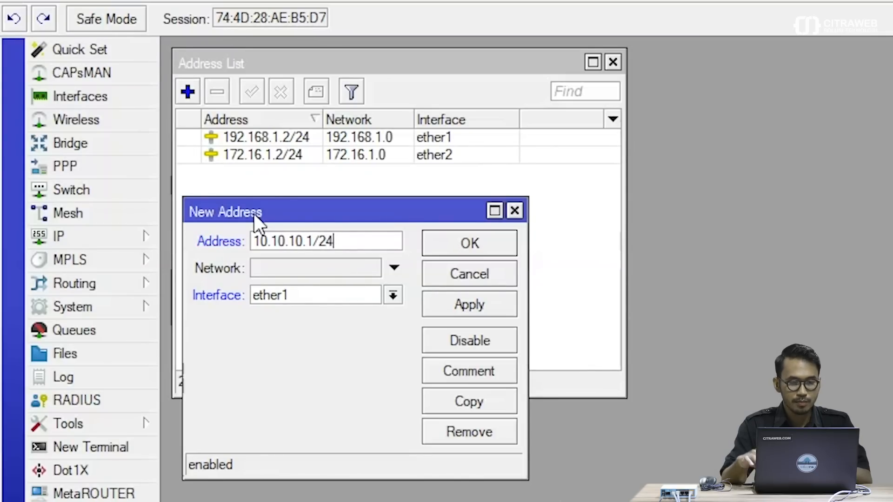
left_click(281, 292)
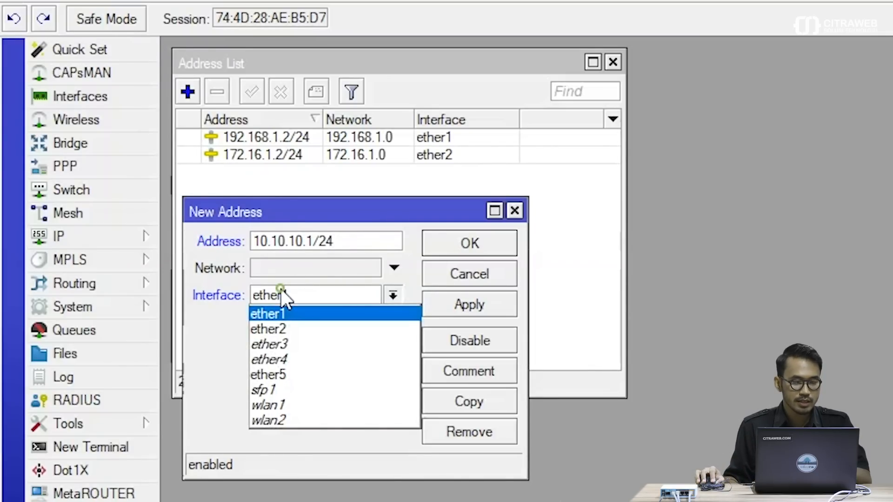
left_click(288, 374)
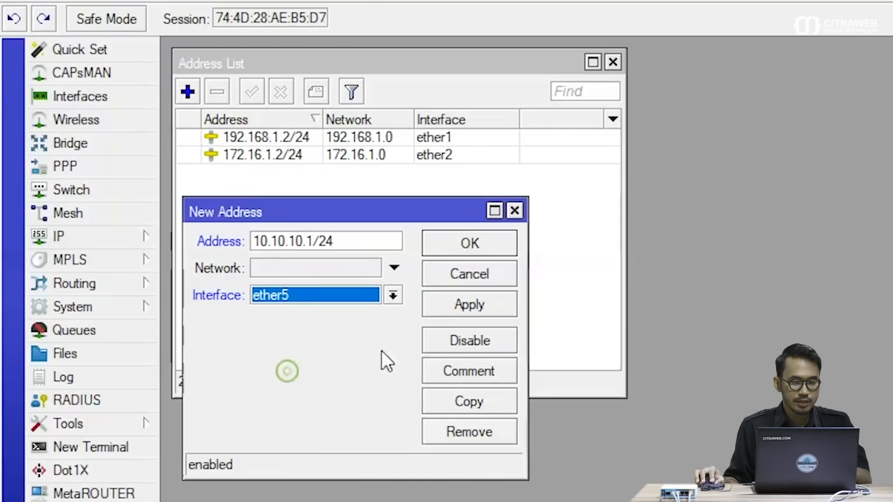
left_click(456, 303)
left_click(460, 247)
left_click(427, 243)
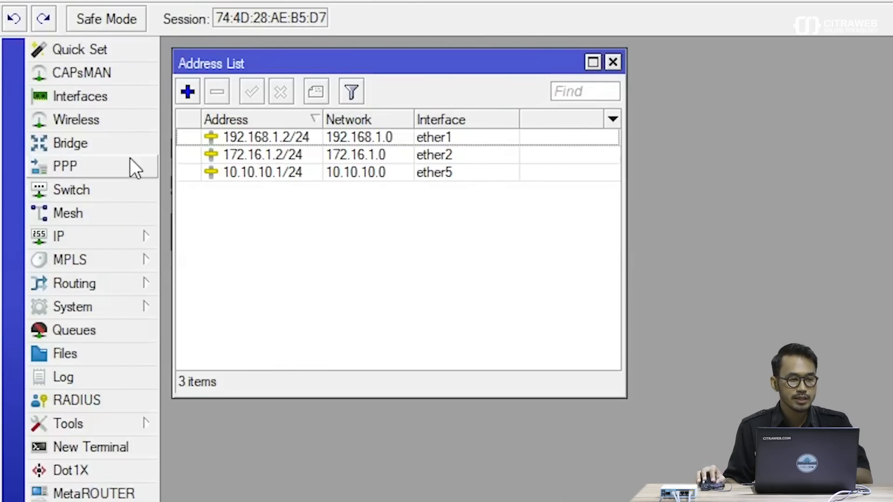
- Open the router's interface list and add the comment ISP-1 to ether1
left_click(96, 105)
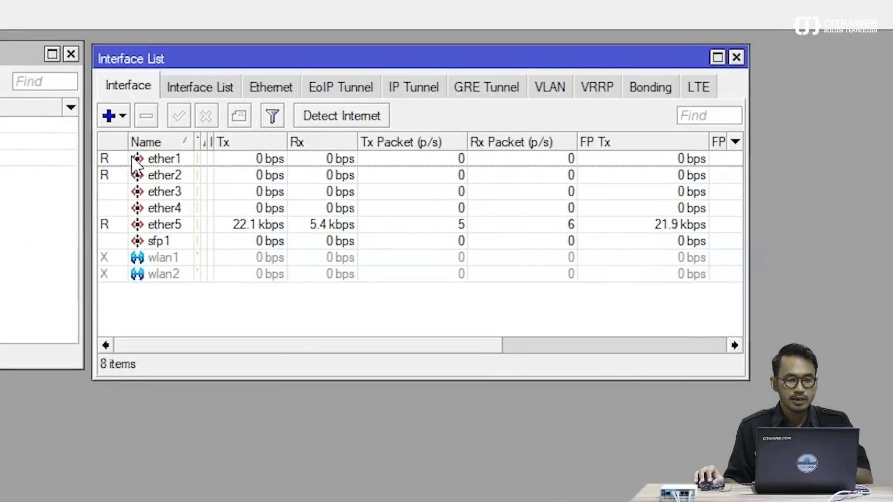
left_click(141, 160)
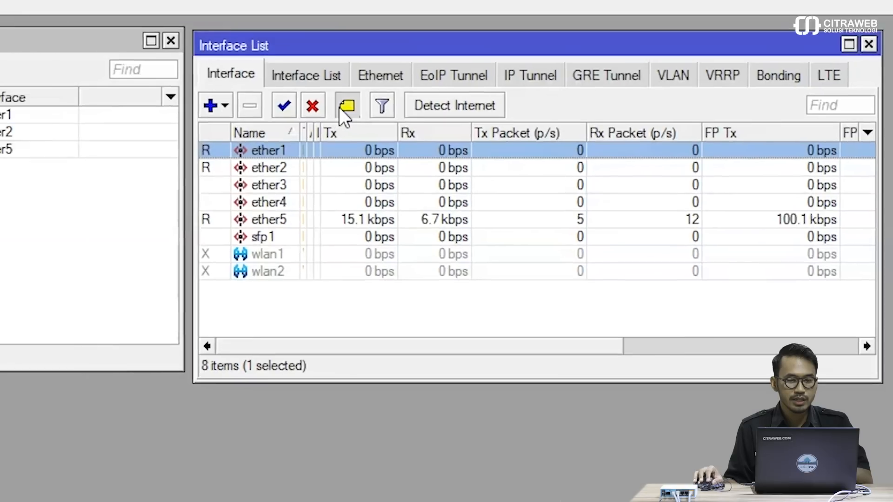
left_click(340, 107)
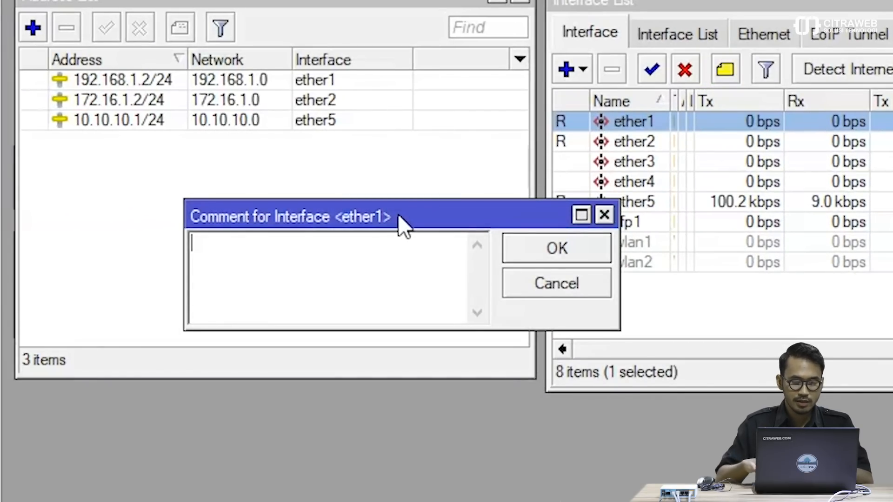
type("ISP-1")
key("Return")
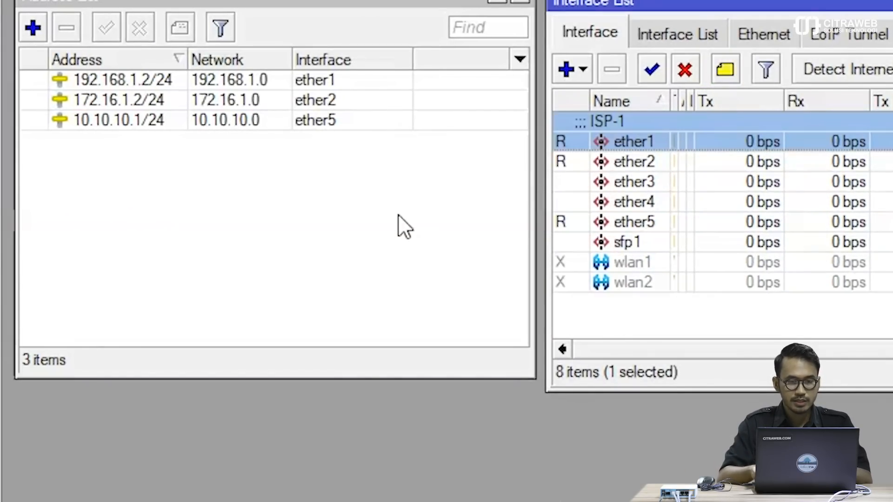
- Add the comment ISP-2 to interface ether2
left_click(598, 160)
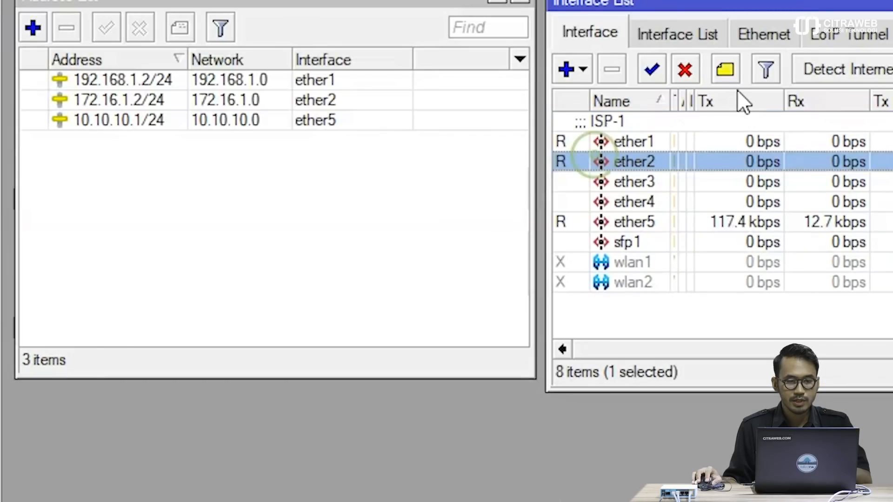
left_click(725, 70)
type("ISP-2")
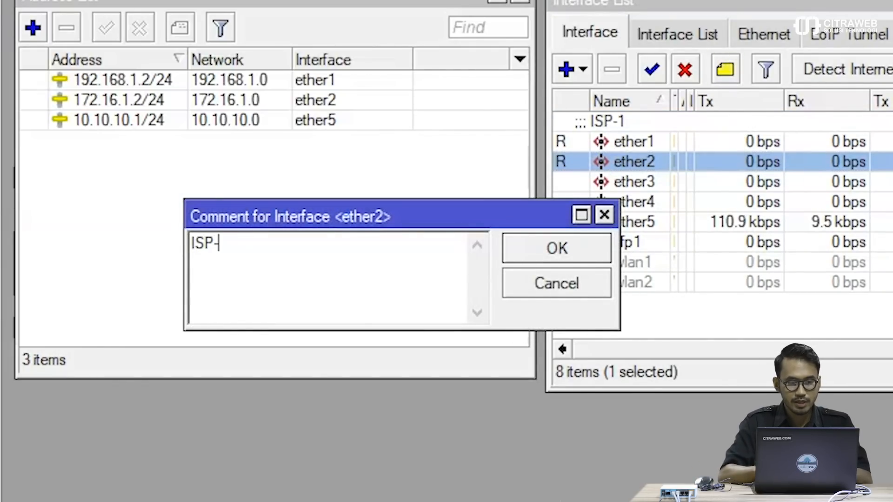
key("Return")
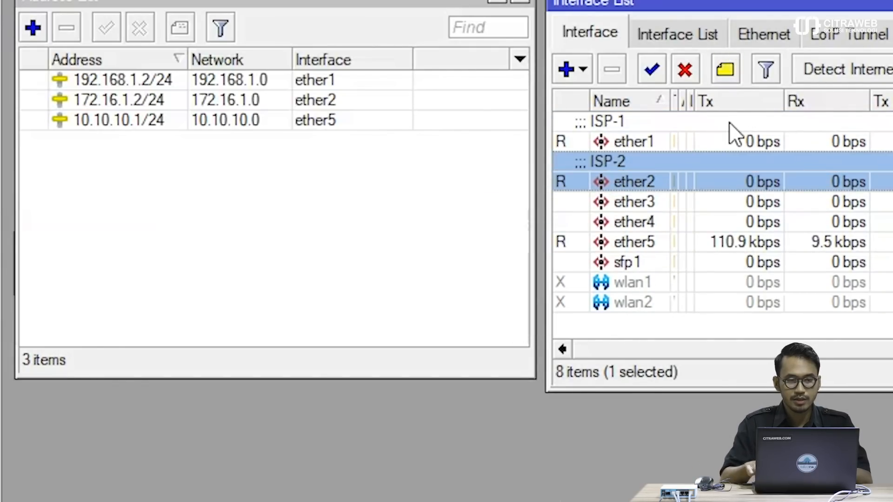
- Add the comment LAN to interface ether5 and close the interface list
left_click(636, 242)
left_click(727, 69)
type("LAN")
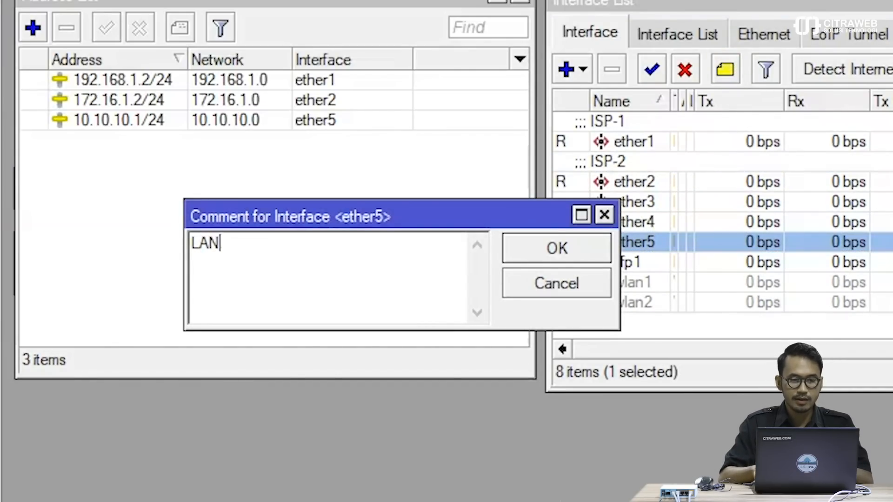
key("Return")
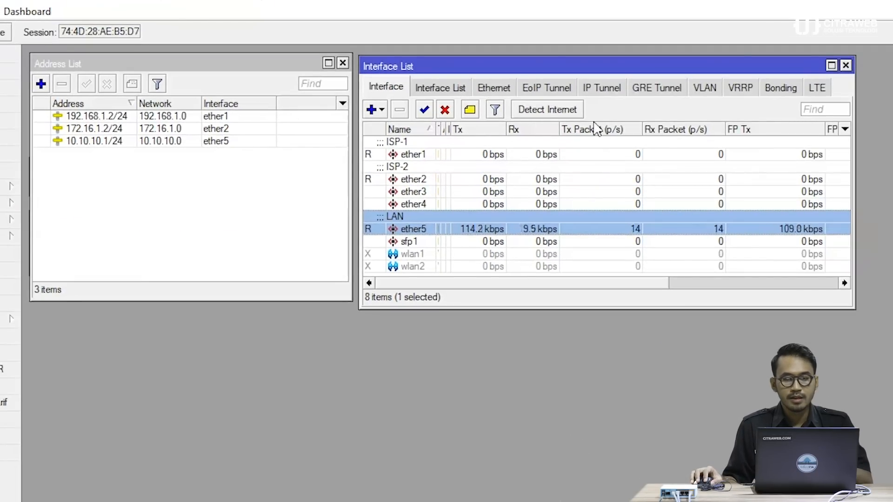
left_click(847, 66)
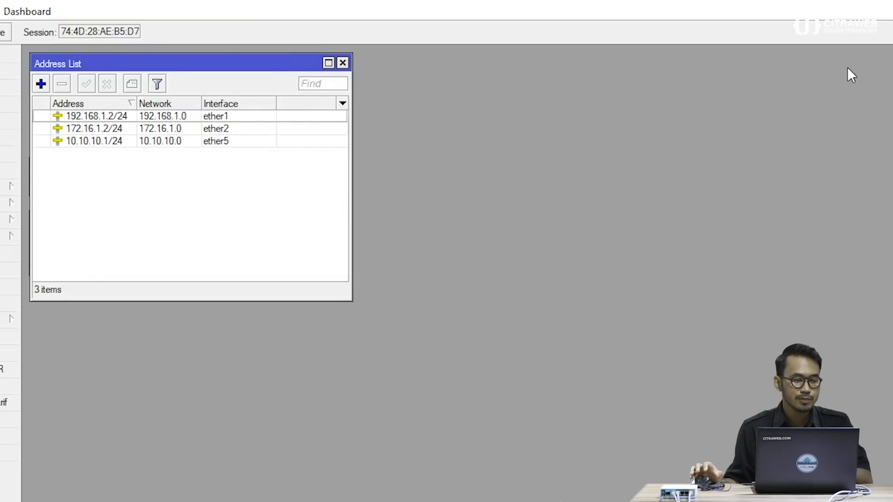
- Open a new terminal and ping the first ISP gateway at 192.168.1.1, stopping after a few replies
left_click(68, 336)
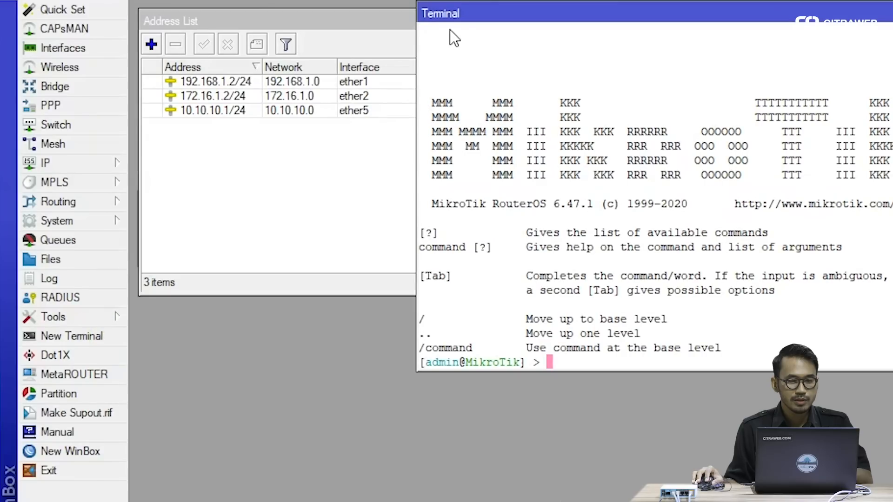
left_click_drag(480, 13, 197, 50)
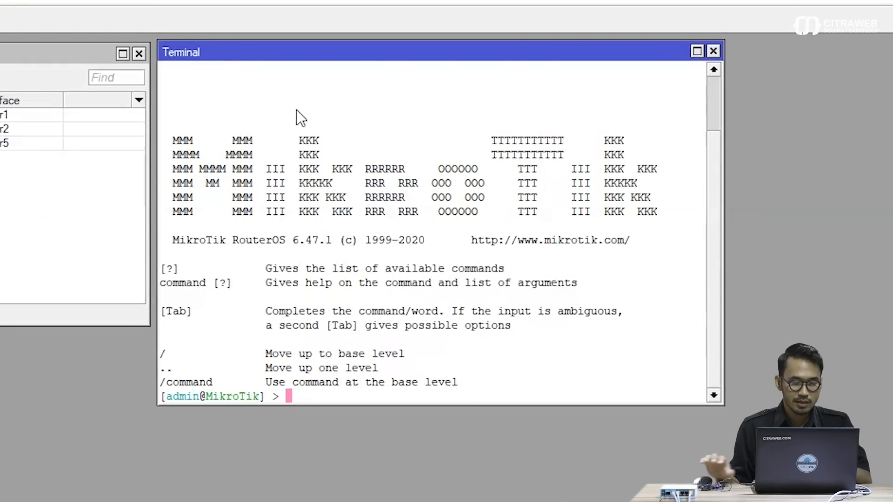
type("ping 192")
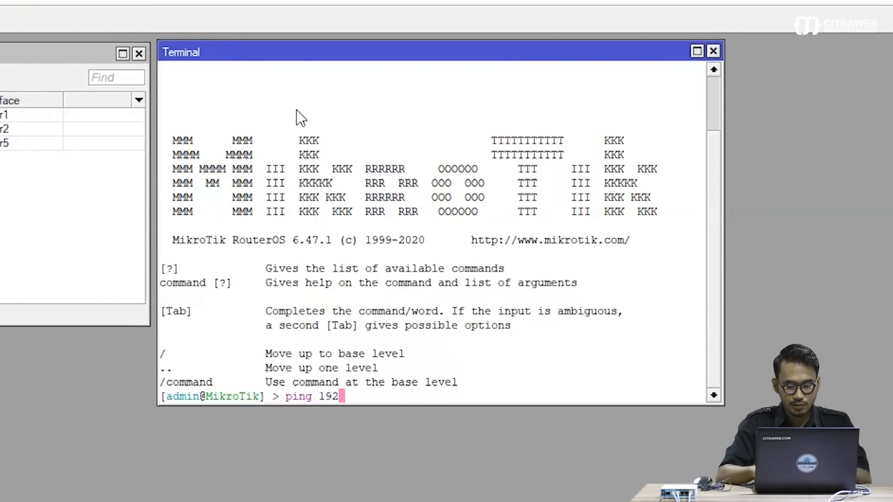
type(".168.1.1")
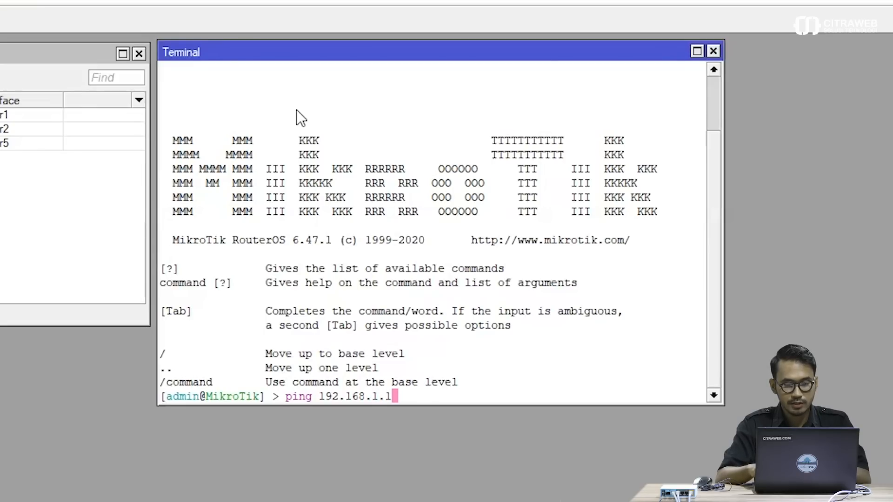
key("Return")
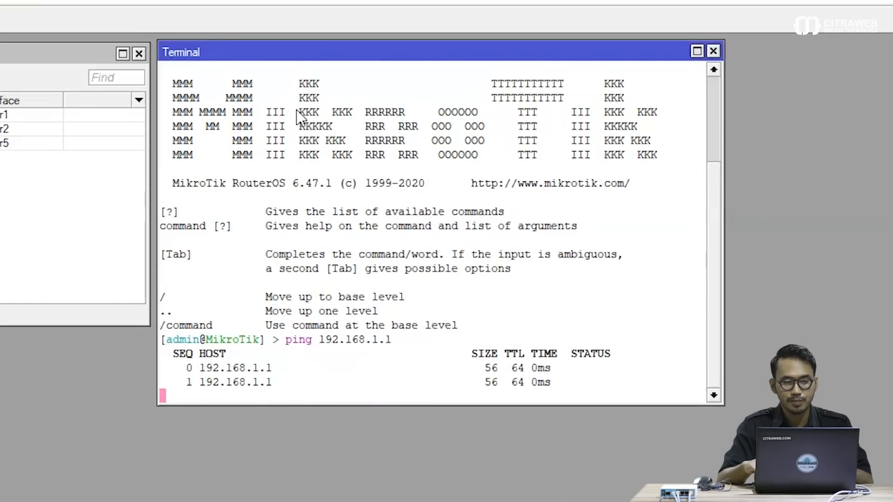
key("ctrl+c")
- Ping the second ISP gateway at 172.16.1.1 from the terminal and stop after a few packets
key("Up")
key("BackSpace")
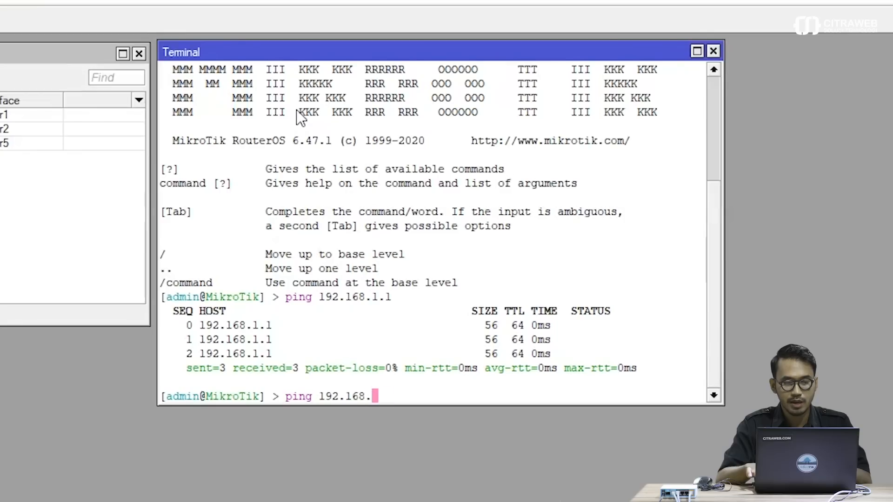
key("BackSpace")
key("BackSpace")
key("BackSpace")
key("BackSpace")
key("BackSpace")
key("BackSpace")
key("BackSpace")
type("72.1")
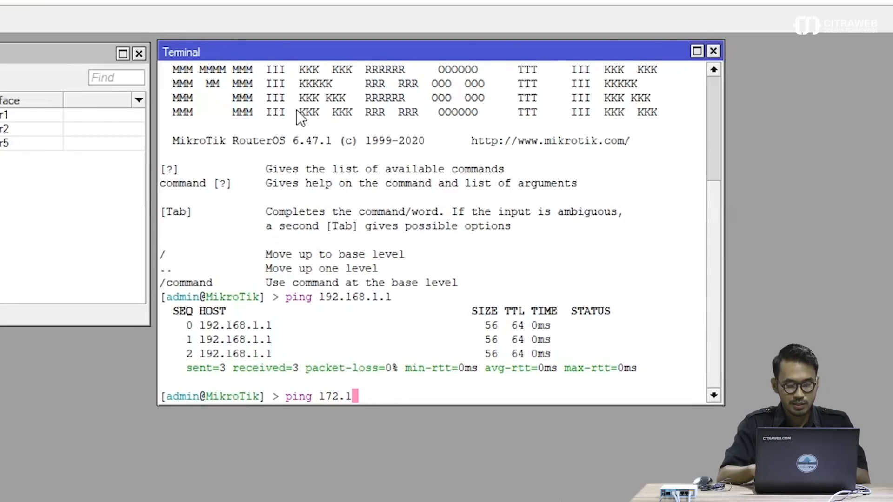
type("6.1.2")
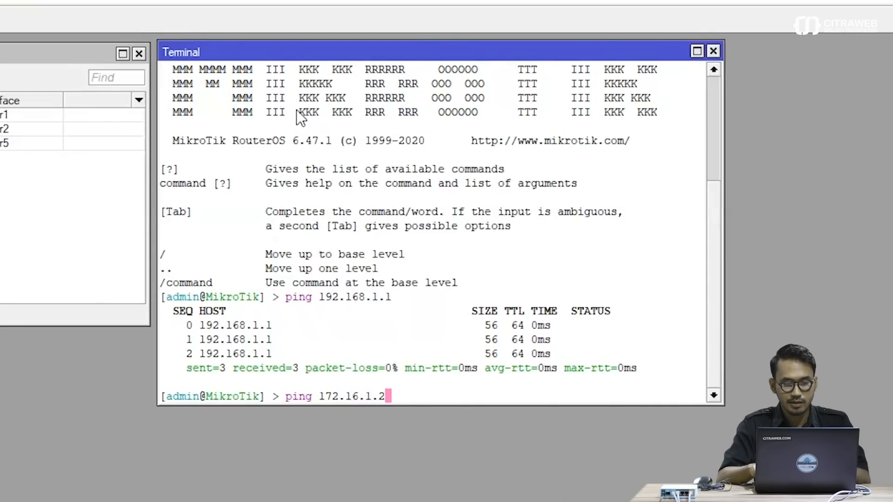
key("BackSpace")
type("1")
key("Return")
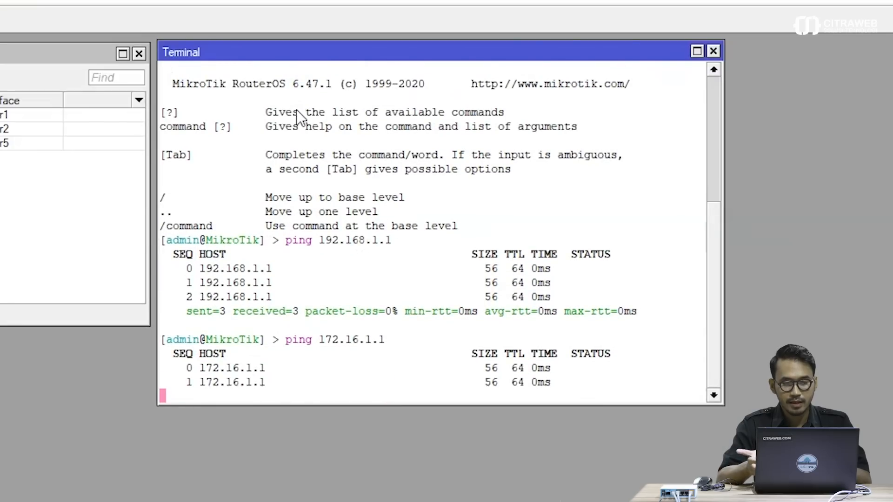
key("ctrl+c")
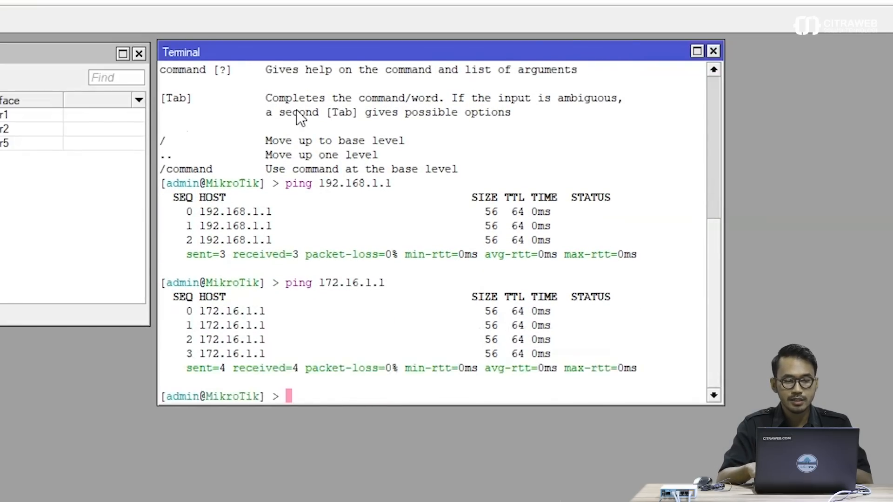
- Ping the LAN client at 10.10.10.2 from the terminal, stopping after a few packets
key("Up")
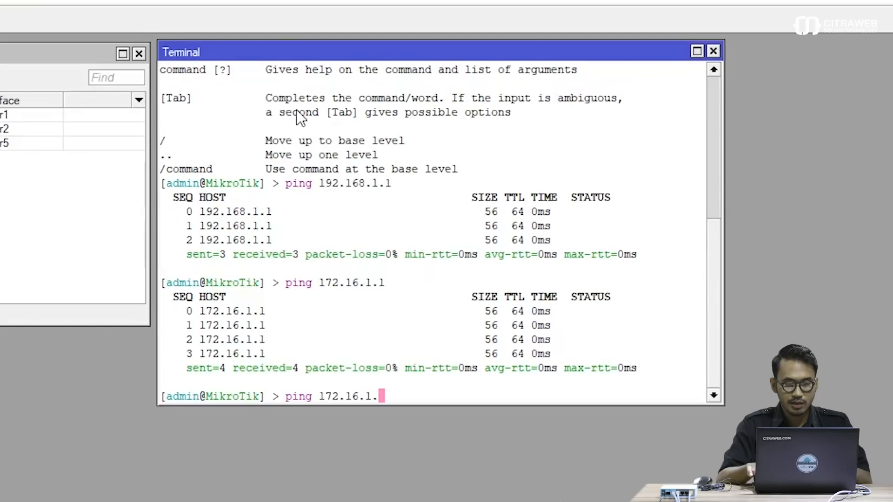
key("BackSpace")
key("BackSpace")
key("BackSpace")
key("BackSpace")
key("BackSpace")
key("BackSpace")
key("BackSpace")
key("BackSpace")
type("0.10")
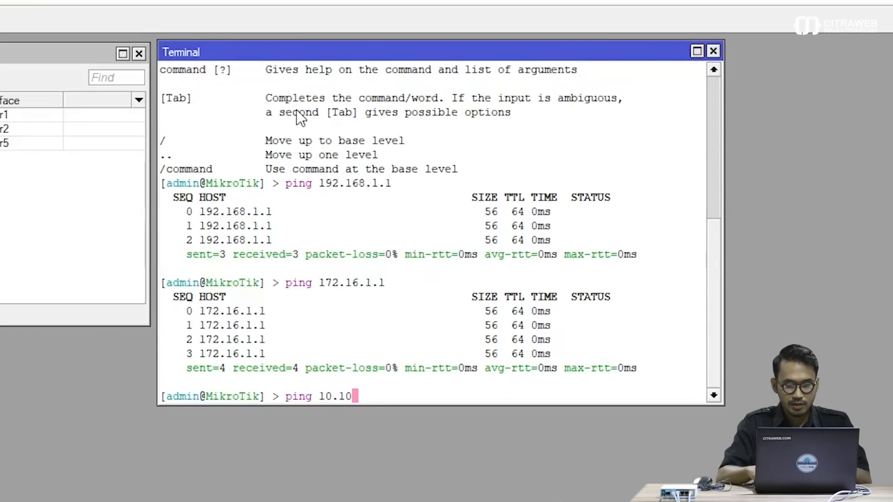
type(".10.2")
key("Return")
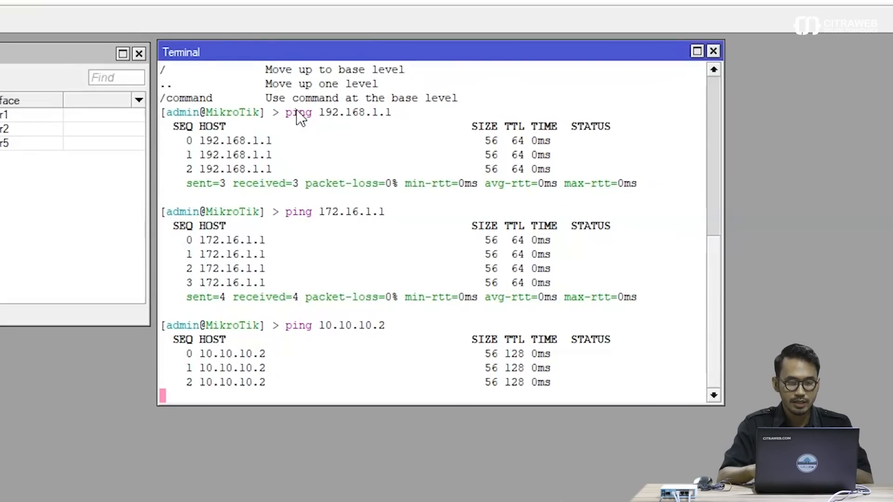
key("ctrl+c")
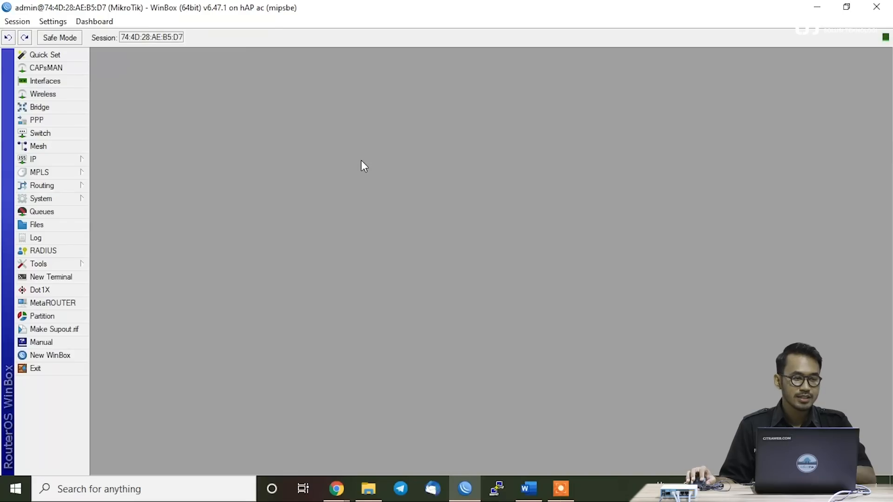
- Open the router's DNS settings
left_click(63, 161)
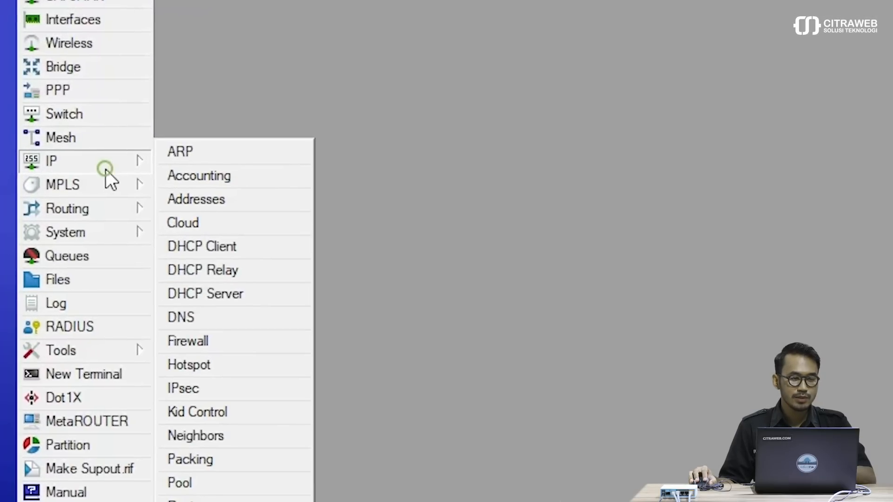
left_click(195, 321)
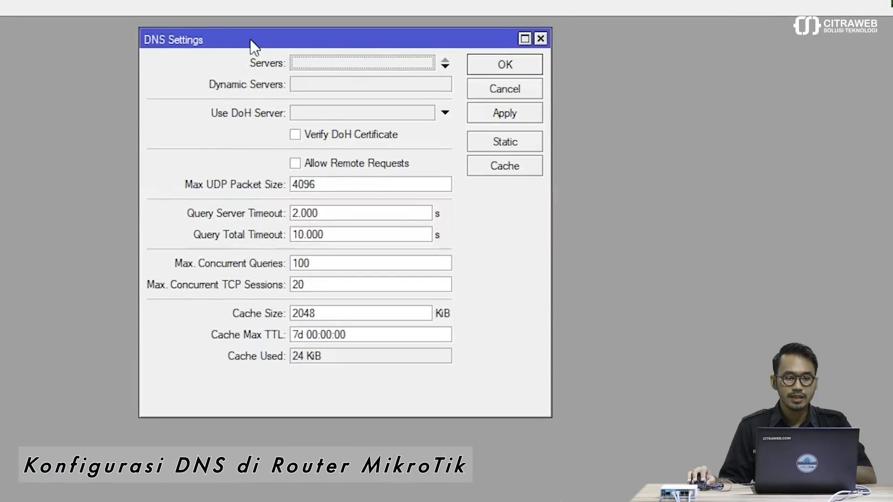
left_click_drag(250, 39, 188, 34)
- Enter the two ISP gateways, 192.168.1.1 and 172.16.1.1, as DNS servers
left_click(252, 66)
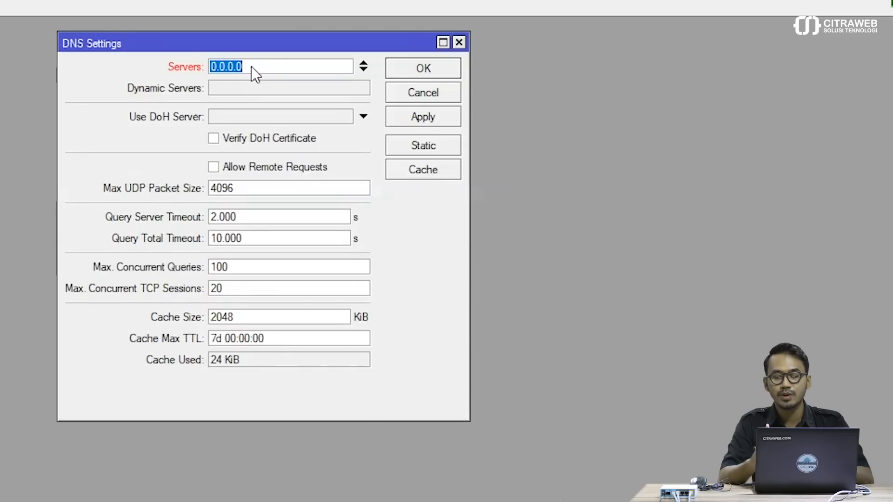
type("192.")
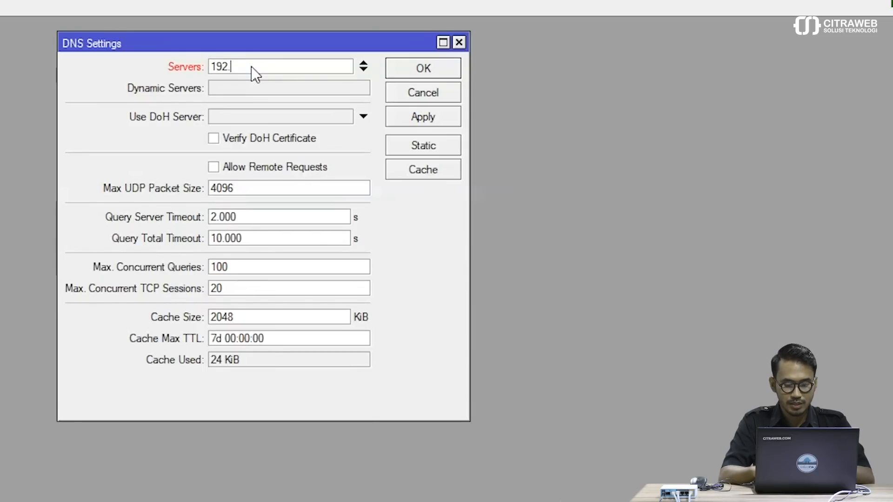
type("168.1.1")
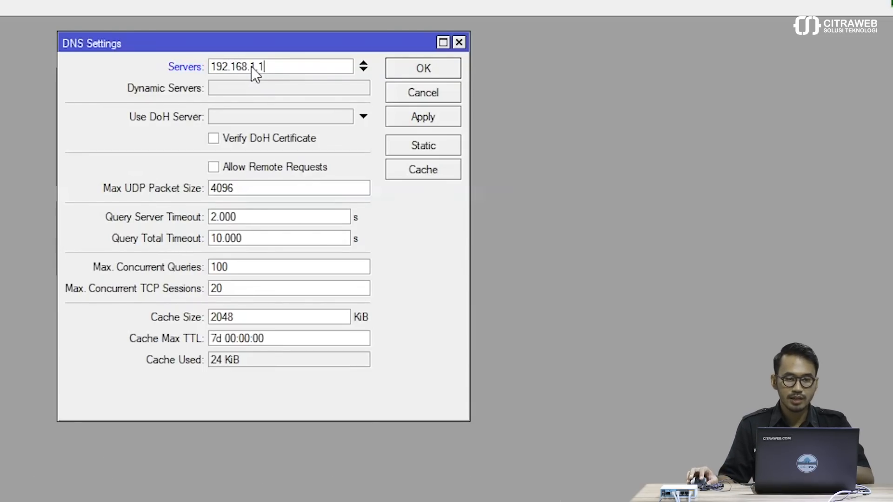
left_click(363, 70)
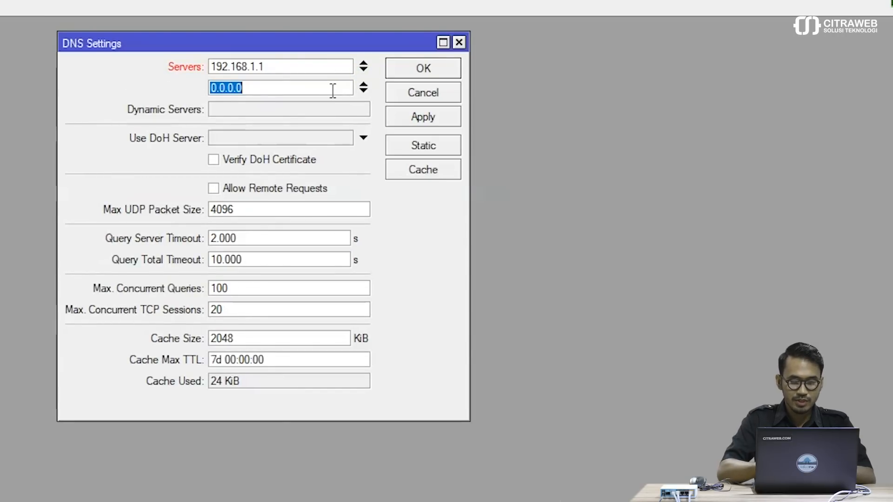
type("172.16.1.1")
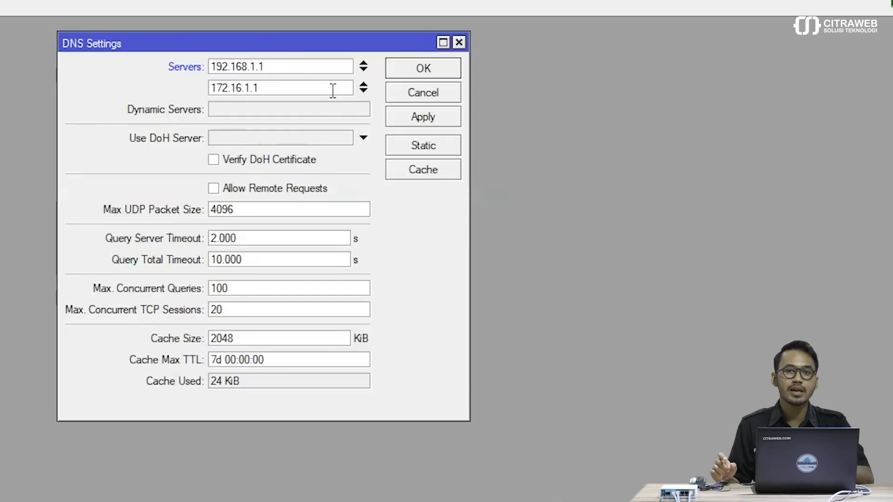
- Set 8.8.8.8 as the only DNS server, allow remote requests, and save the DNS settings
left_click(363, 84)
type("8")
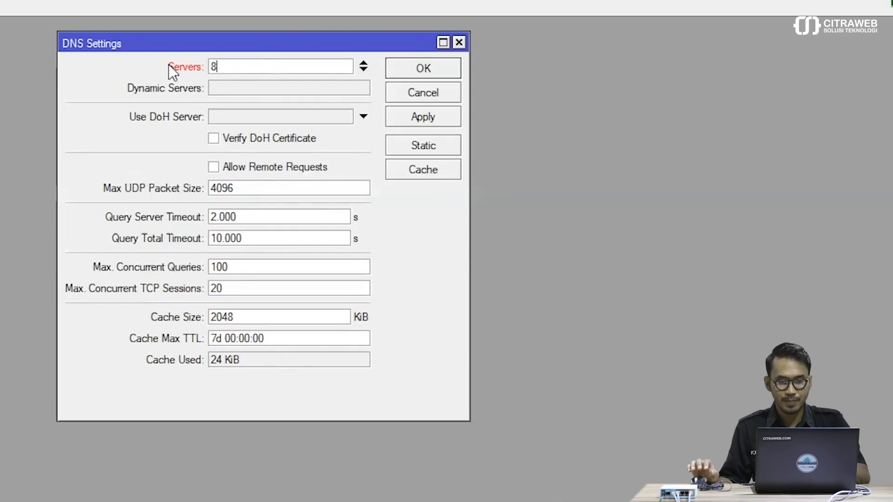
type(".8.8.8")
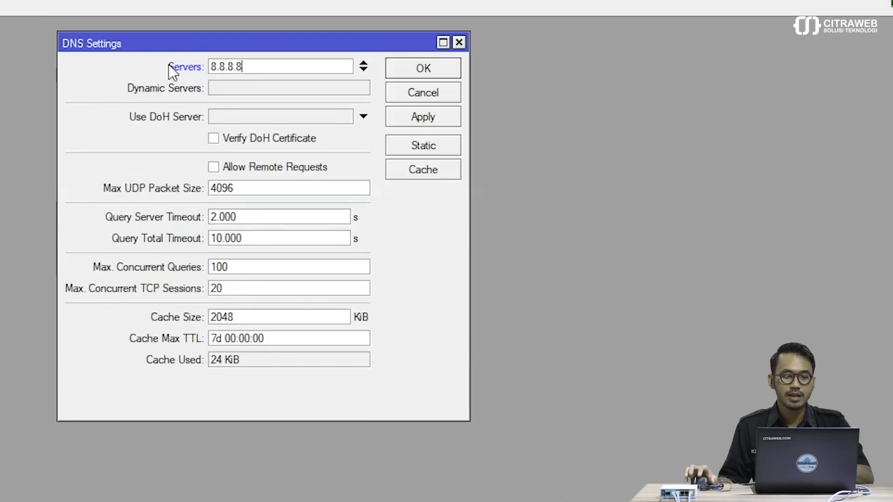
left_click(216, 168)
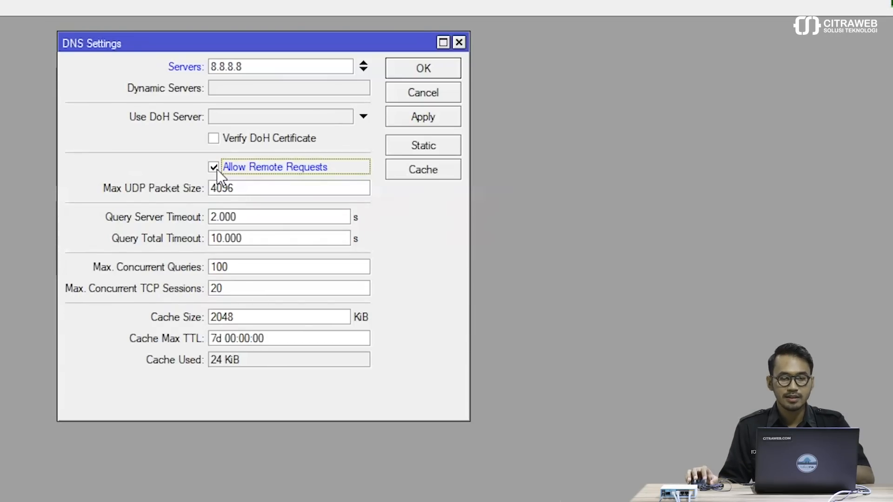
left_click(420, 116)
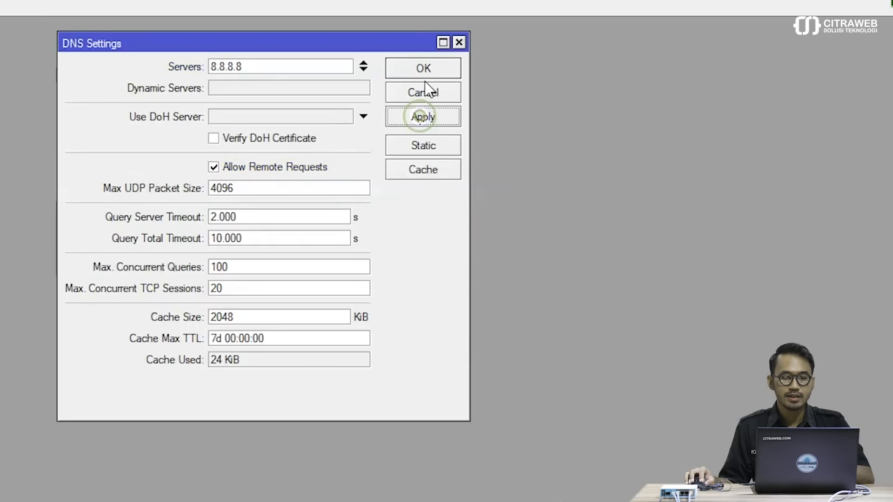
left_click(428, 66)
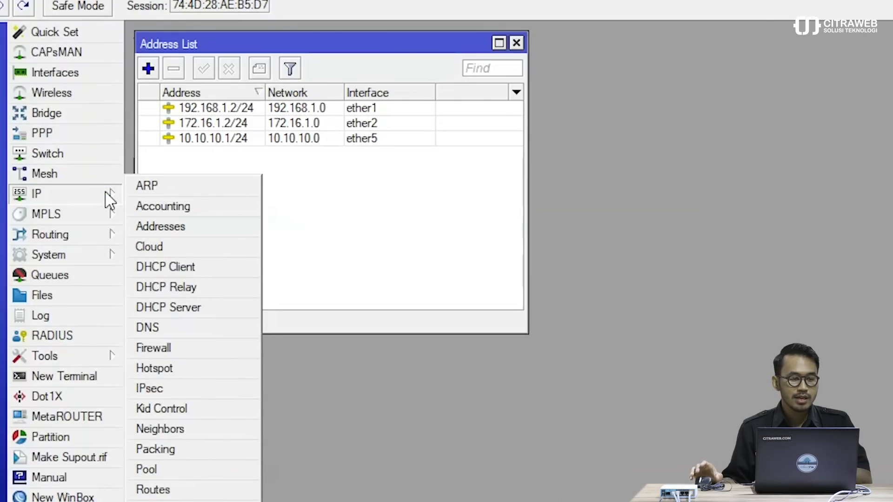
- Open the firewall's NAT rule list and close the IP address list
left_click(153, 348)
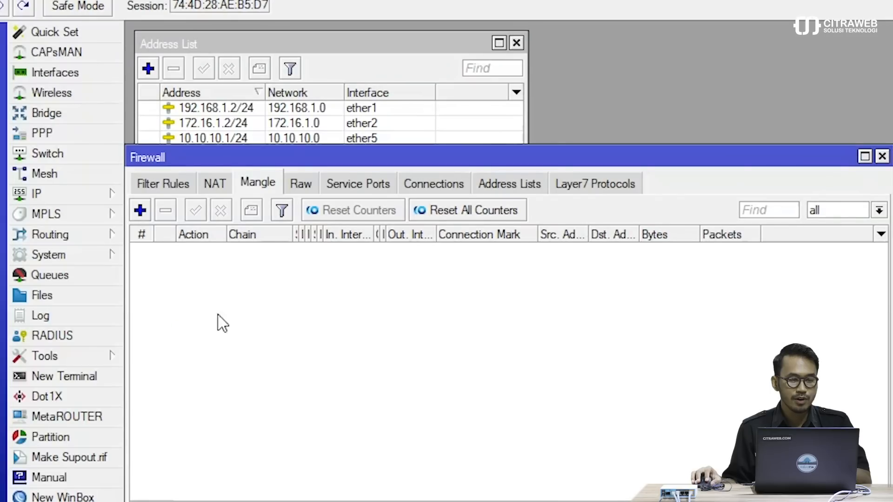
left_click(216, 185)
left_click_drag(220, 158, 278, 45)
left_click(517, 44)
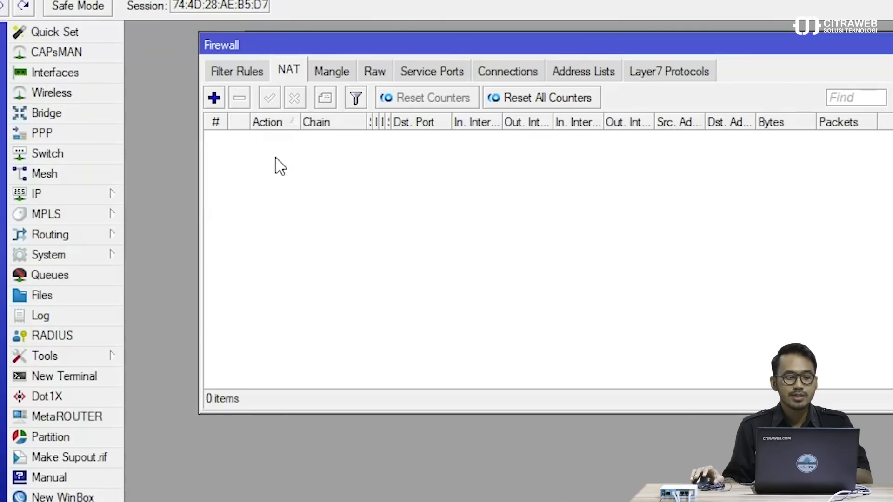
- Create a new NAT rule on the srcnat chain with ether1 as the outgoing interface
left_click(216, 103)
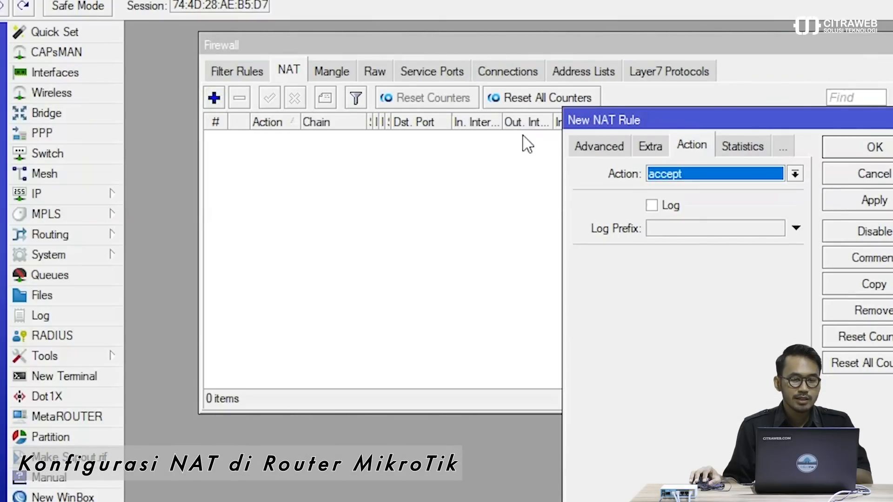
left_click_drag(586, 128, 323, 168)
left_click(337, 186)
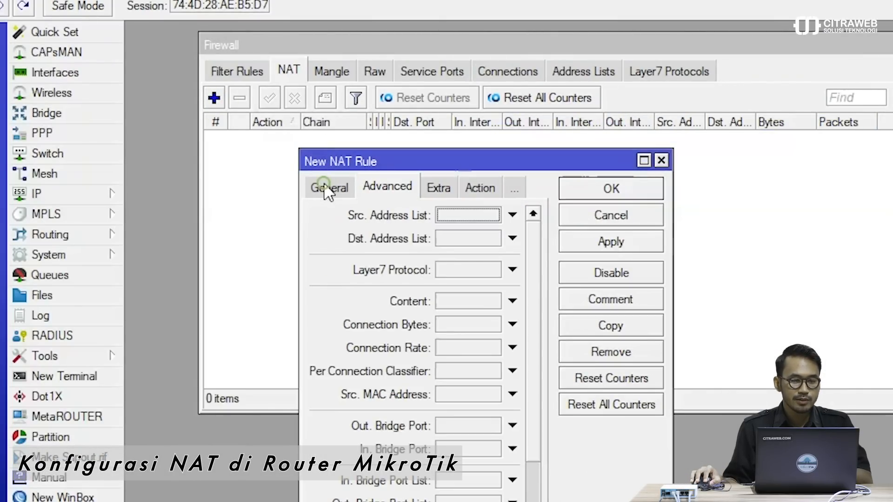
left_click(328, 186)
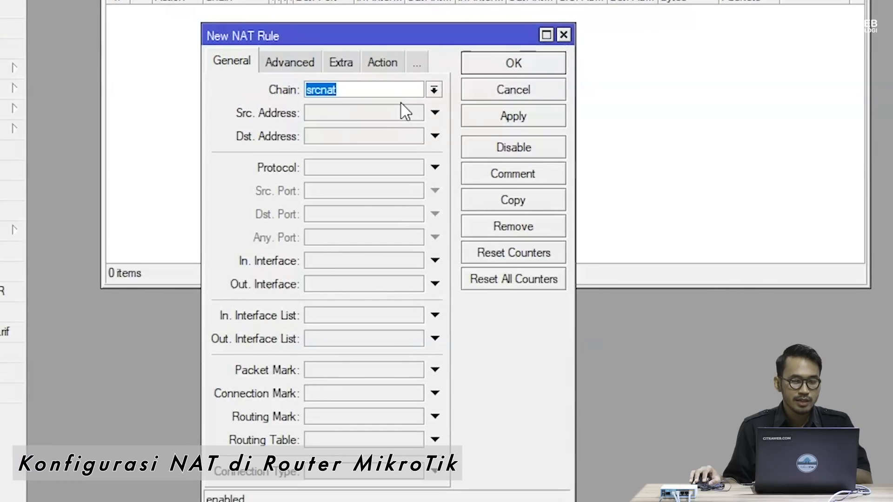
left_click(375, 292)
left_click(374, 293)
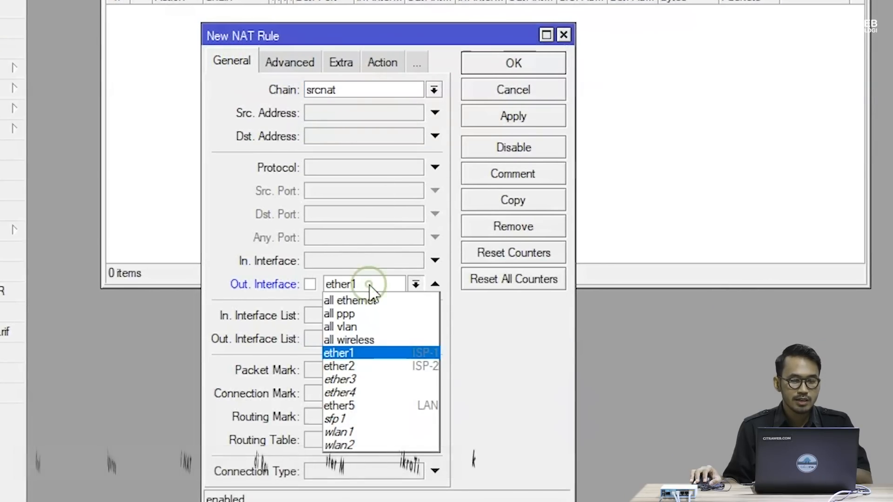
left_click(380, 356)
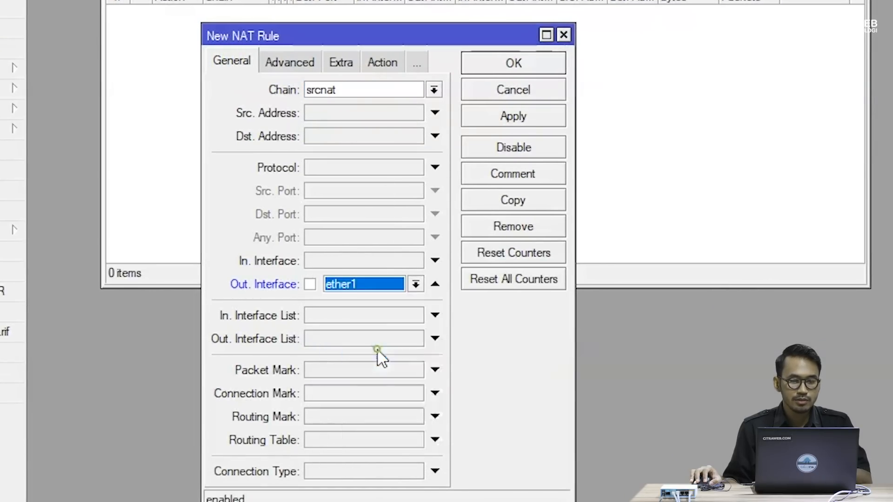
- Set the new NAT rule's action to masquerade and apply it
left_click(384, 64)
left_click(368, 91)
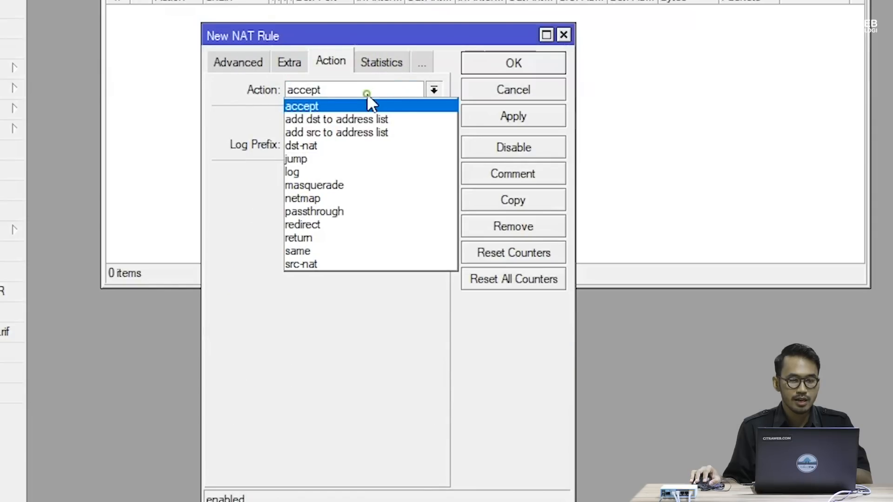
left_click(347, 187)
left_click(491, 116)
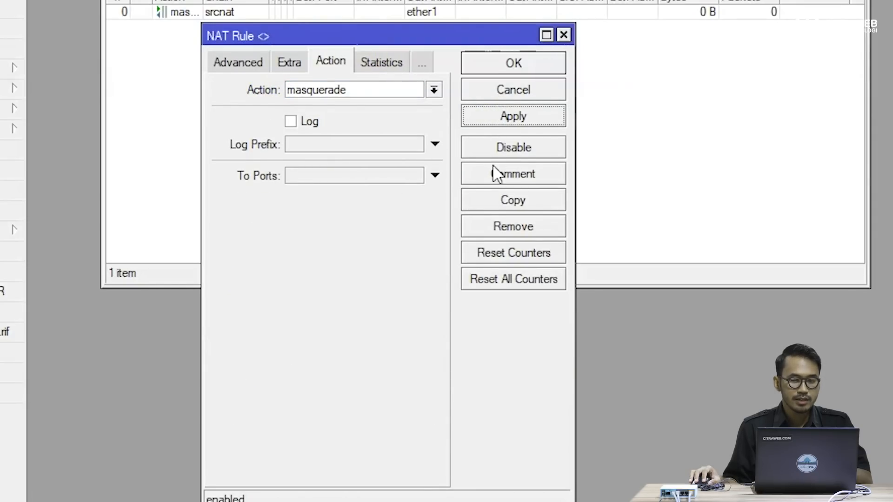
- Duplicate the masquerade NAT rule, set the copy's outgoing interface to ether2, and apply it
left_click(498, 210)
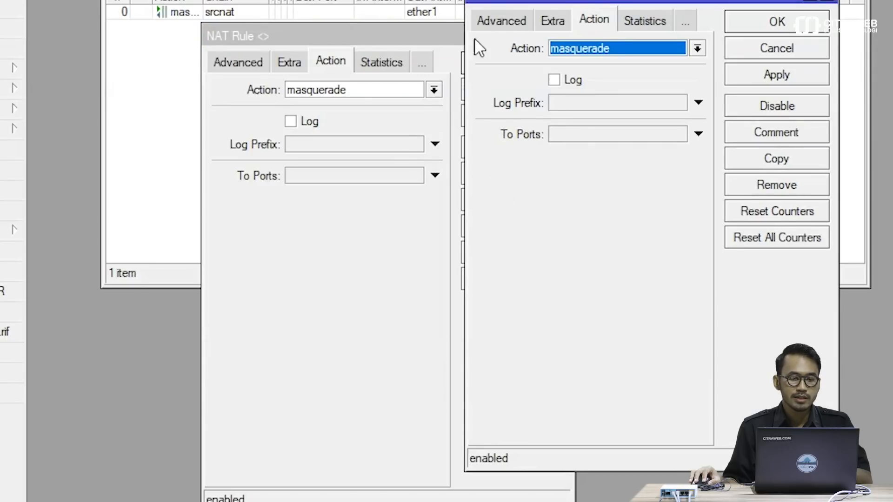
left_click(482, 22)
left_click(482, 23)
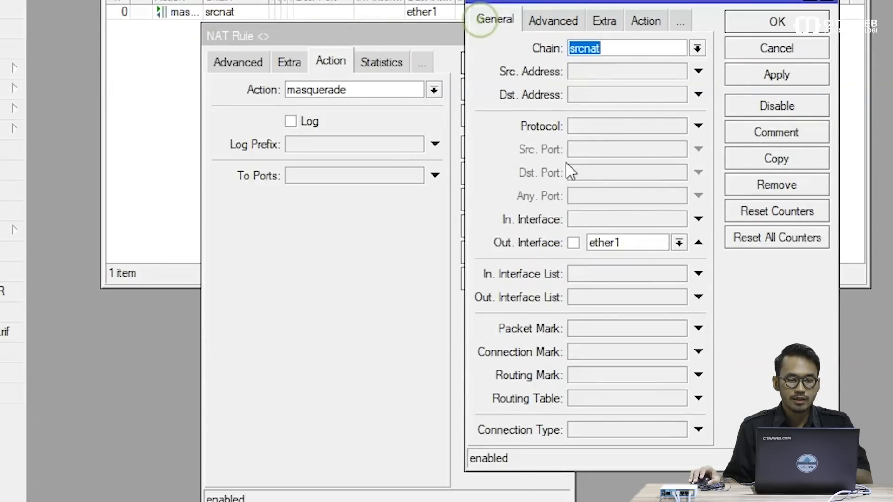
left_click(679, 243)
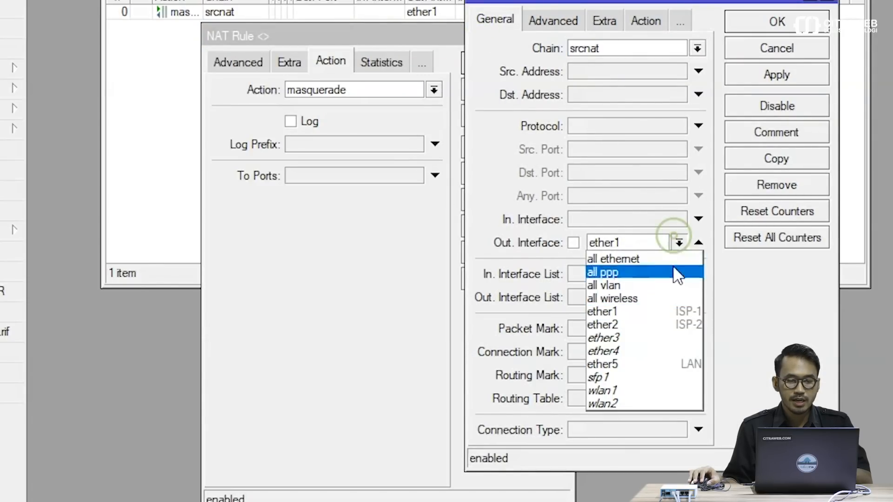
left_click(670, 325)
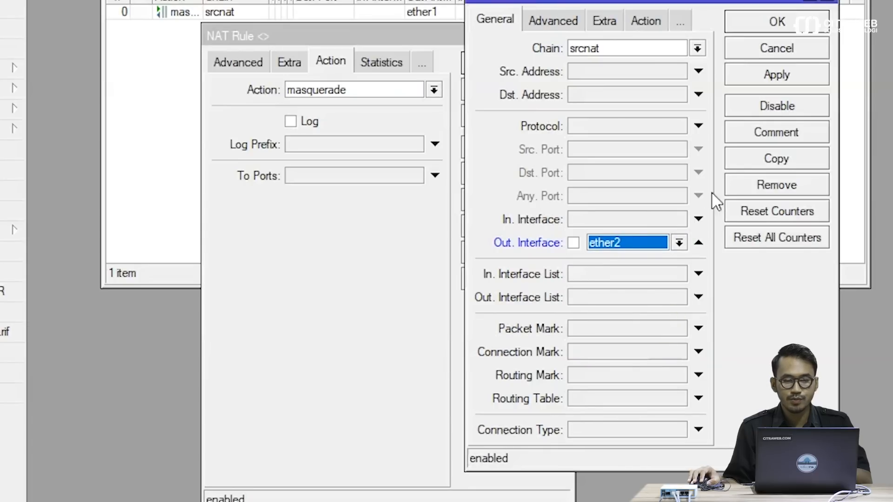
left_click(750, 79)
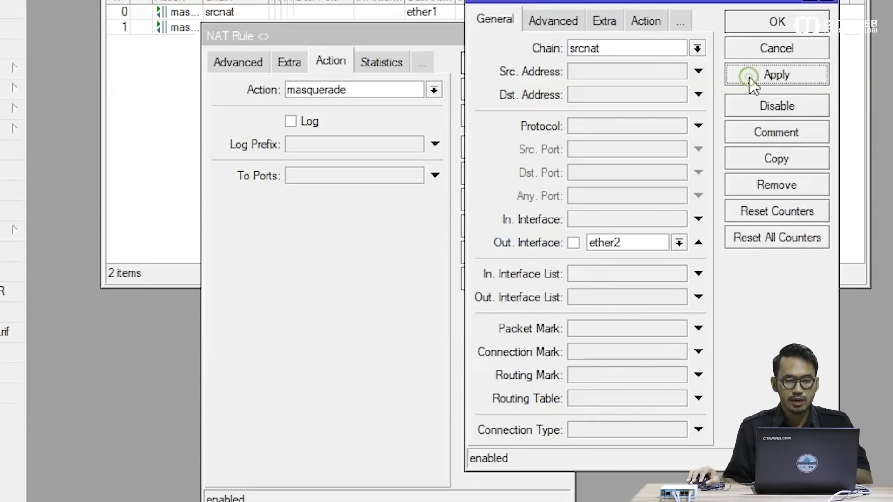
- Confirm and close both NAT rule dialogs, and reposition the firewall window
left_click(757, 29)
left_click(543, 117)
left_click(535, 68)
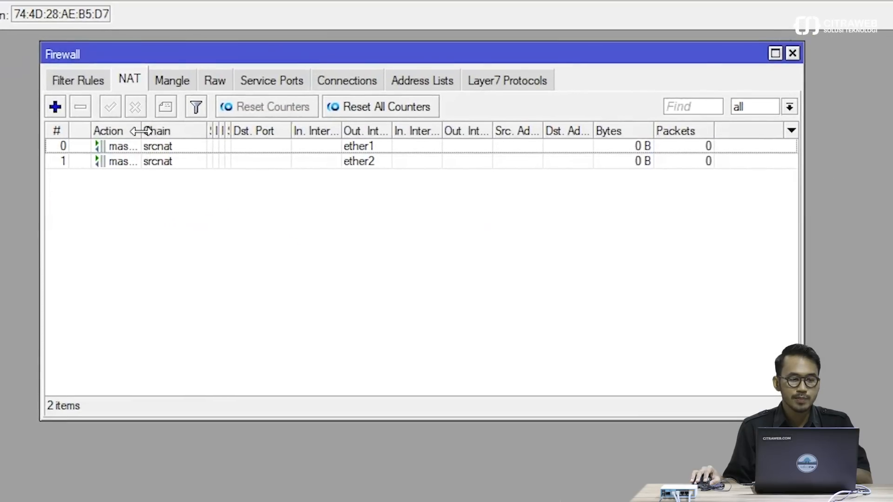
left_click_drag(176, 55, 217, 55)
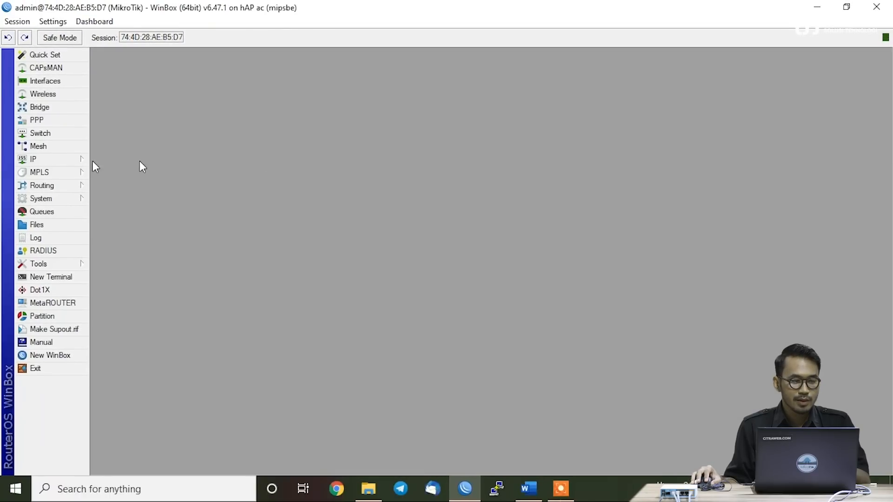
- Open the IP route list and move its window to a free area of the workspace
left_click(64, 160)
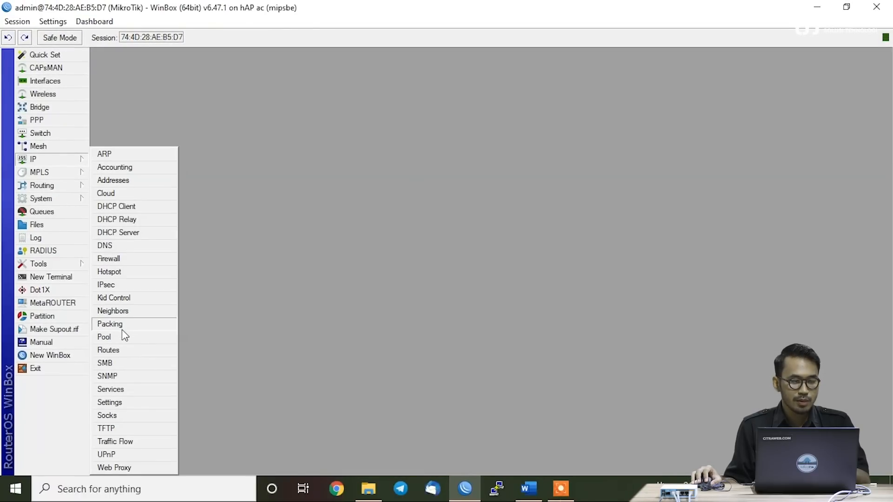
left_click(122, 352)
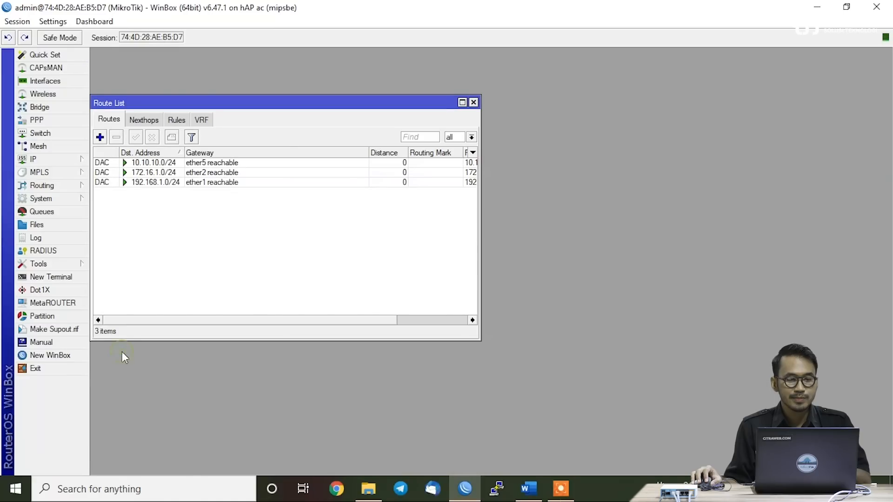
left_click_drag(171, 113, 194, 73)
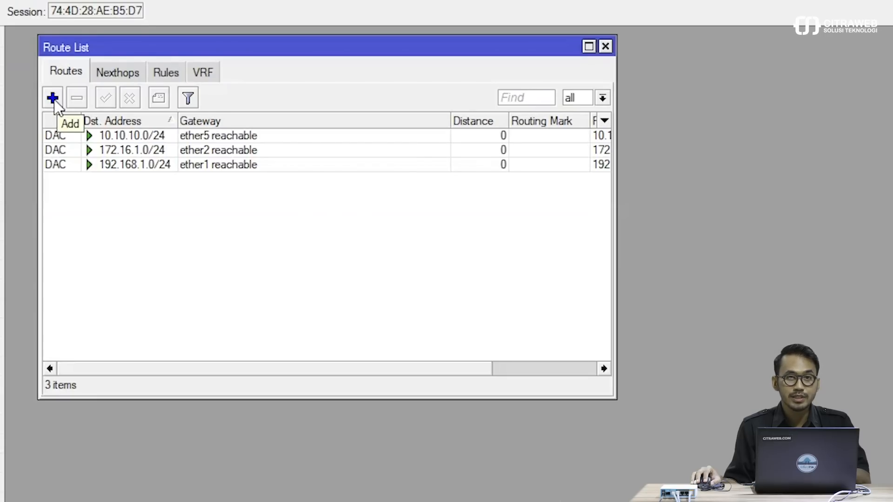
- Start a new route to destination 0.0.0.0/0 with 192.168.1.1 as its gateway
left_click(52, 98)
left_click_drag(135, 37, 183, 209)
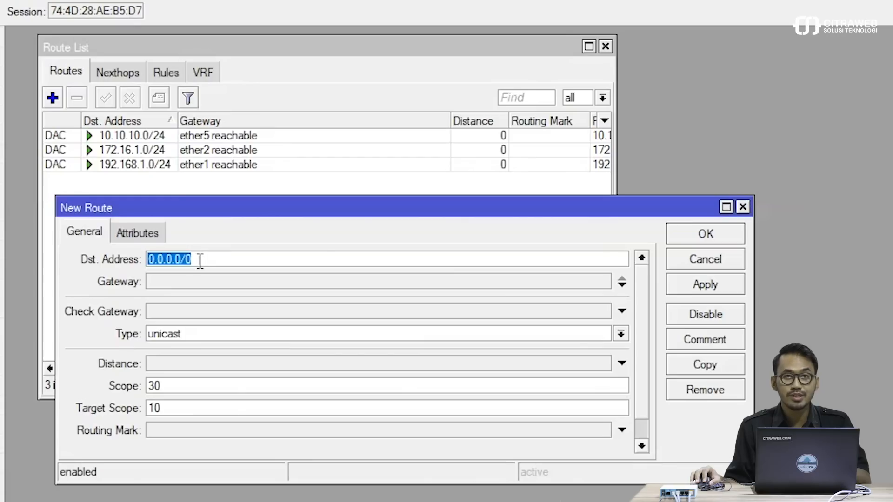
left_click(190, 280)
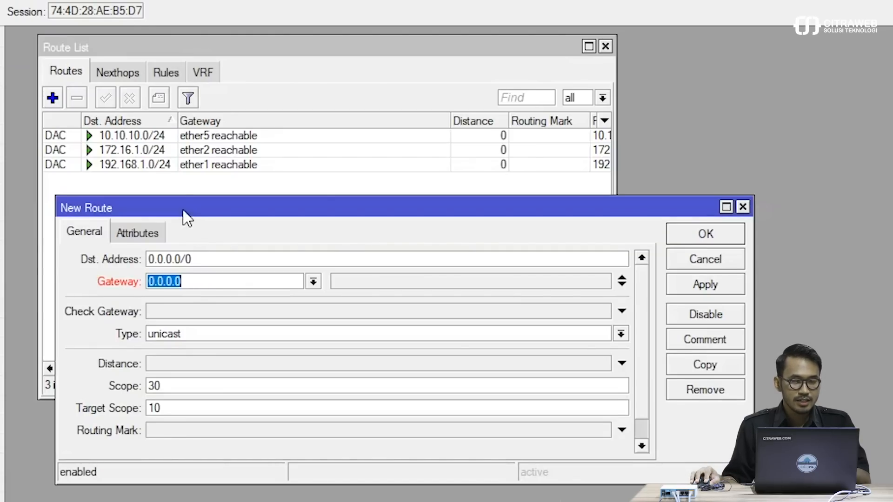
left_click_drag(183, 211, 171, 208)
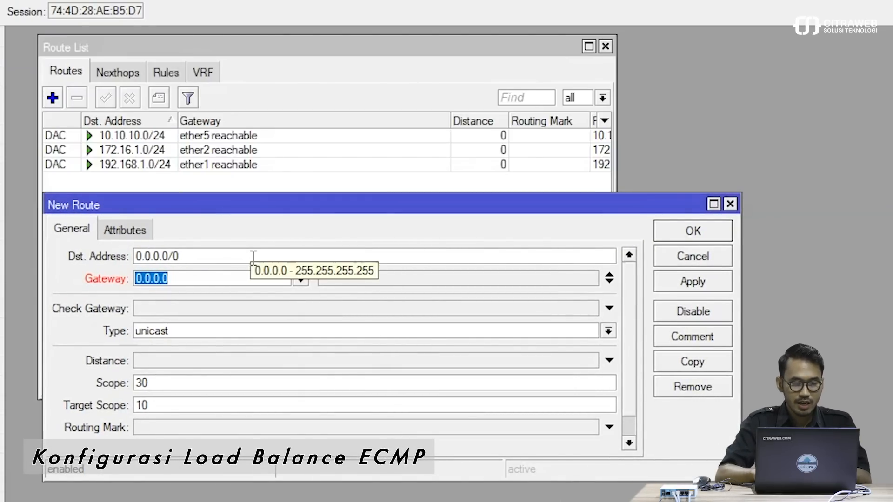
type("192.168.1.1")
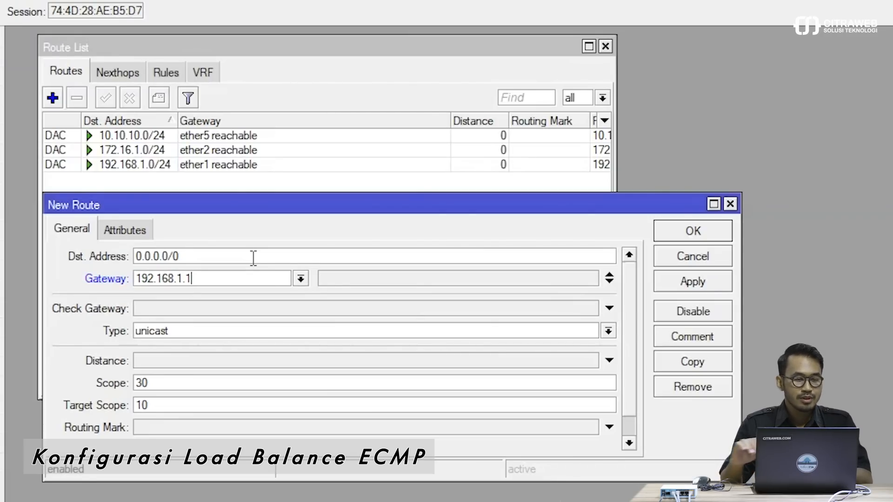
- Add 172.16.1.1 as a second gateway on the same new route
left_click(609, 285)
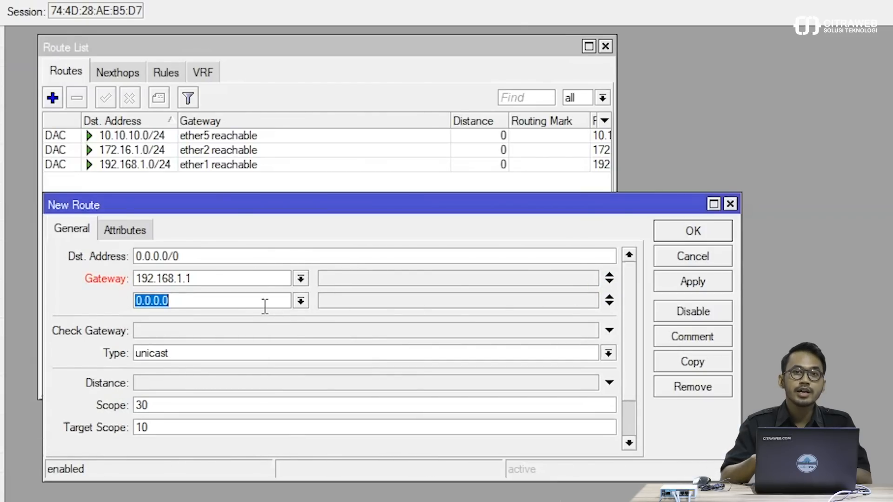
type("17")
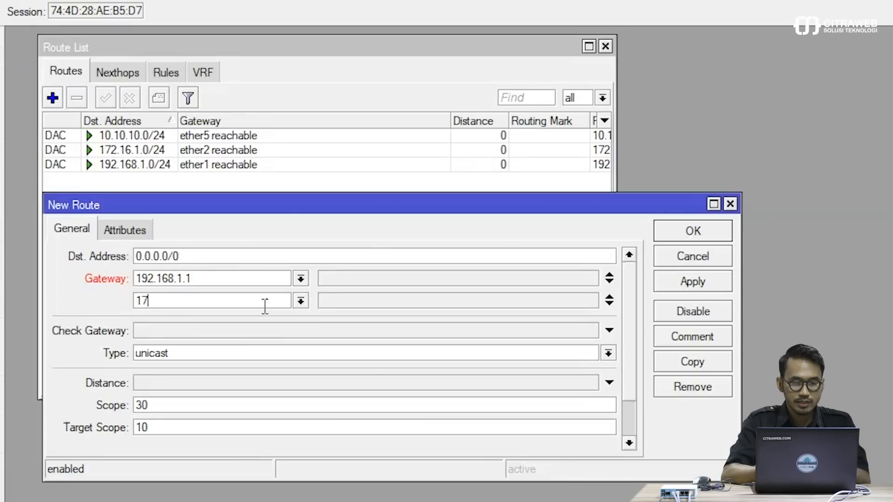
type("2.16.1.1")
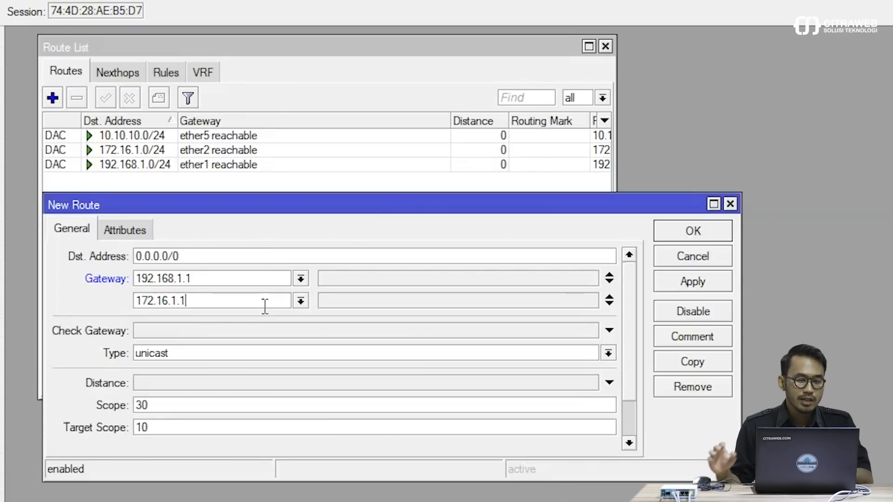
left_click(610, 305)
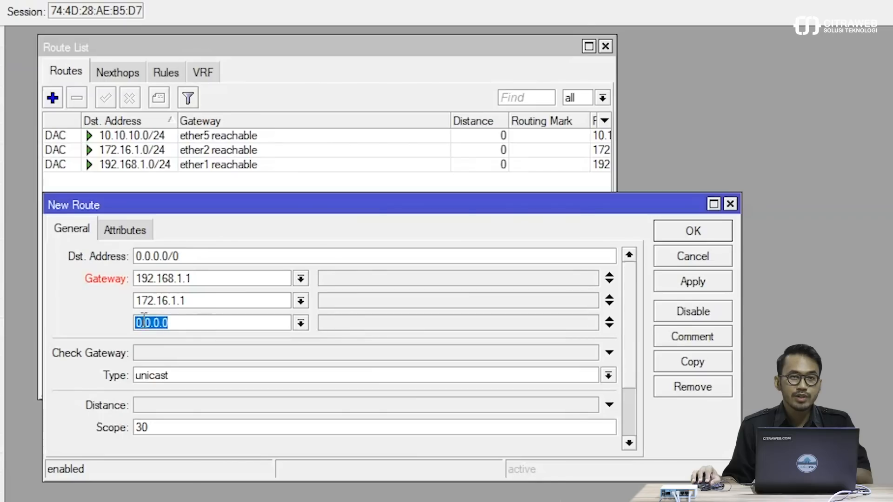
left_click_drag(194, 325, 132, 322)
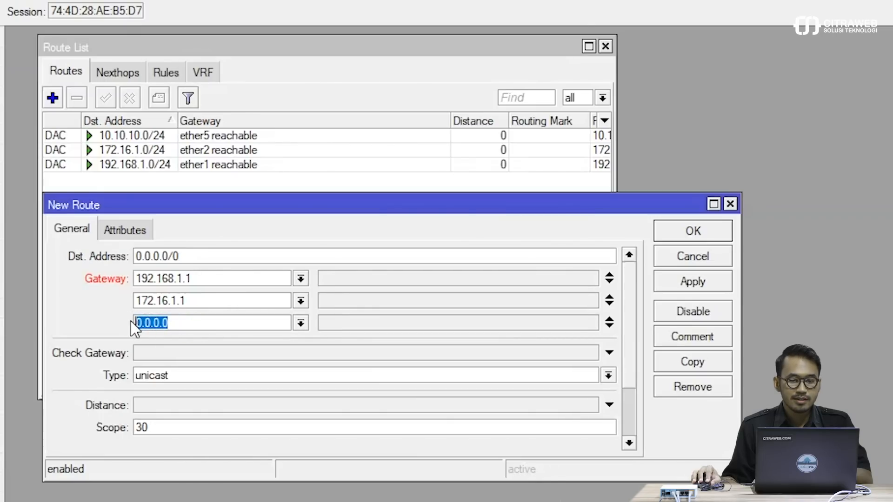
left_click(609, 322)
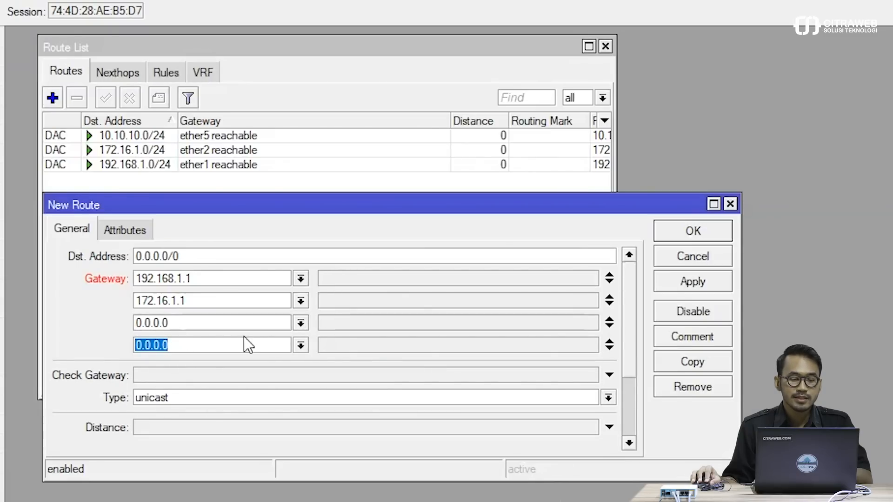
left_click(609, 347)
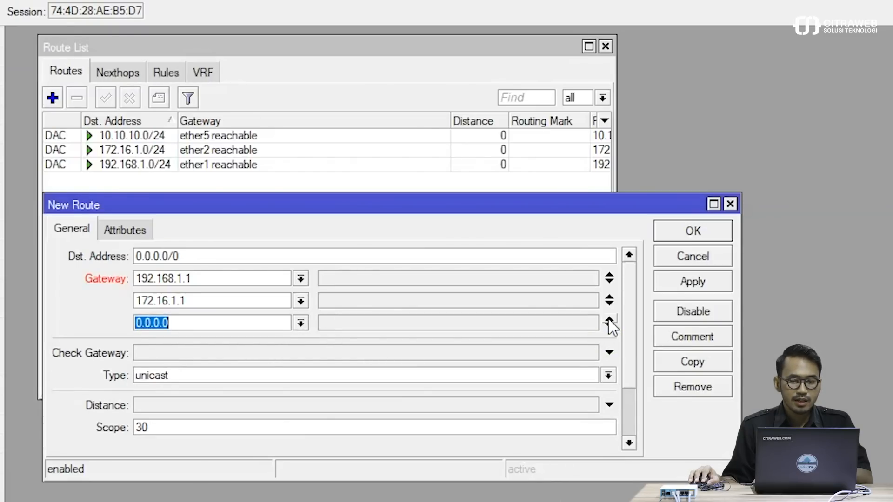
left_click(610, 326)
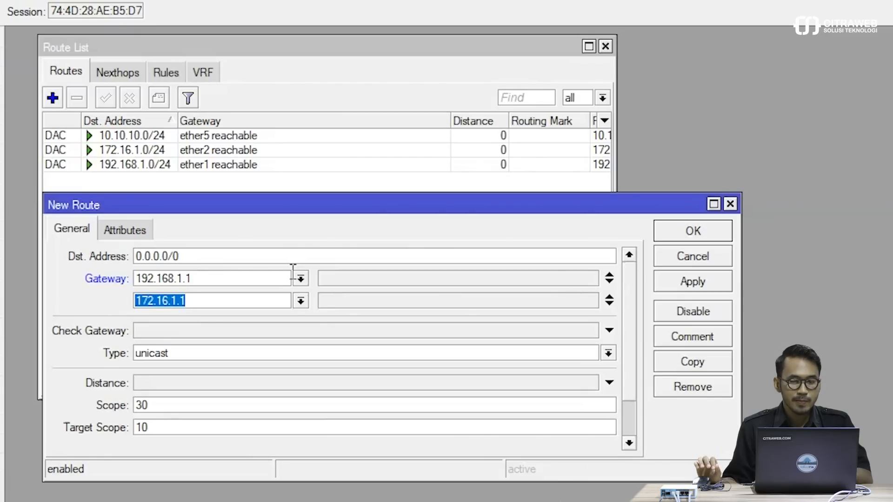
- Apply and save the new default route with its two gateways
left_click(674, 287)
left_click(679, 232)
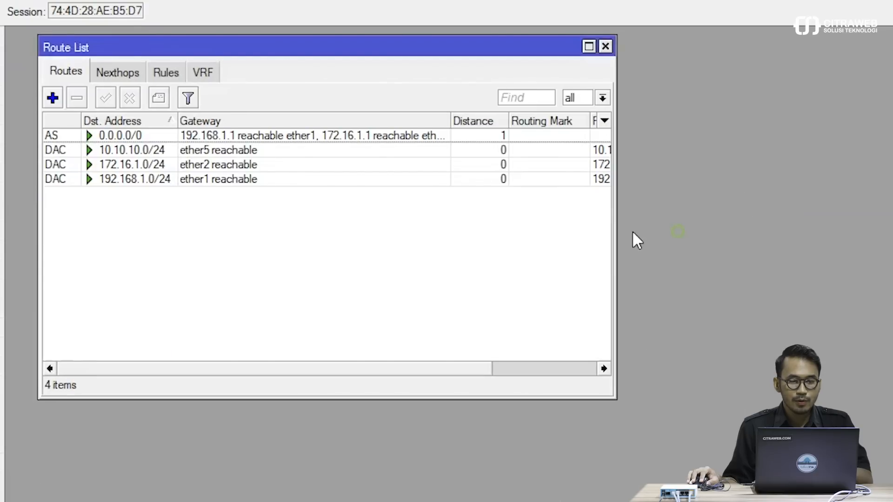